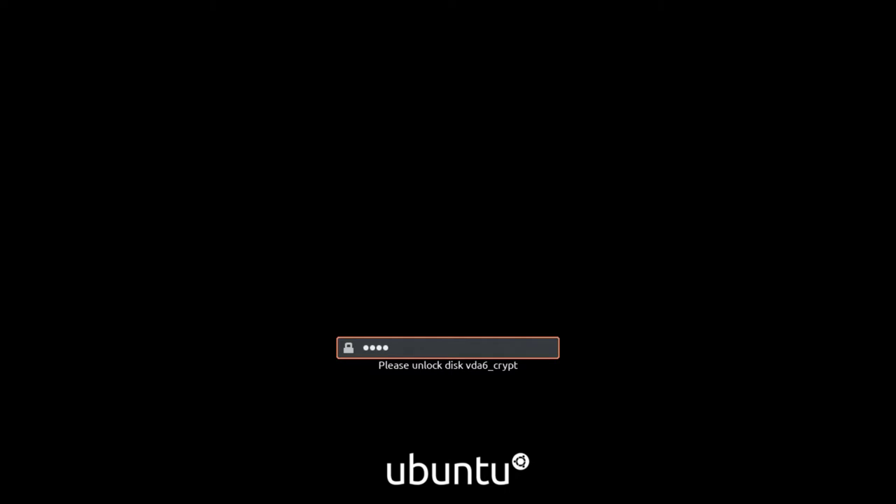
Step: Unlock the encrypted disk vda6_crypt and log in to the listed user account with its password
key("Return")
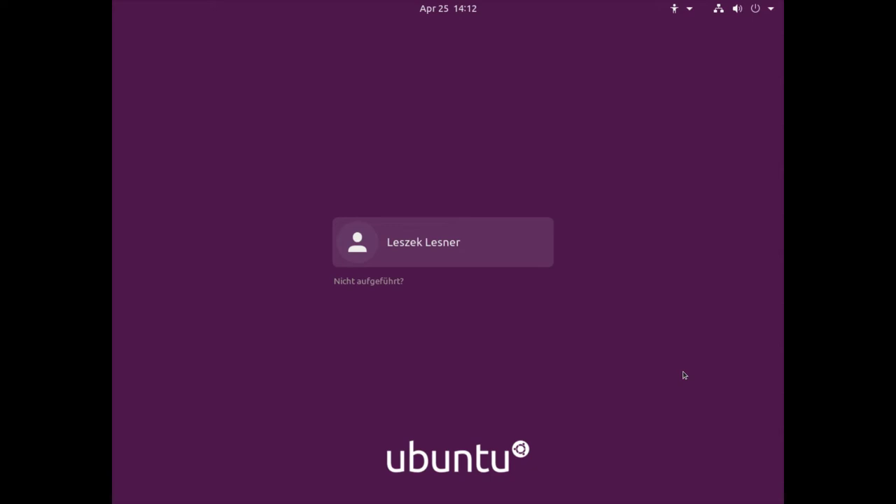
left_click(471, 252)
type("•••")
key("BackSpace")
key("BackSpace")
type("•••")
key("Return")
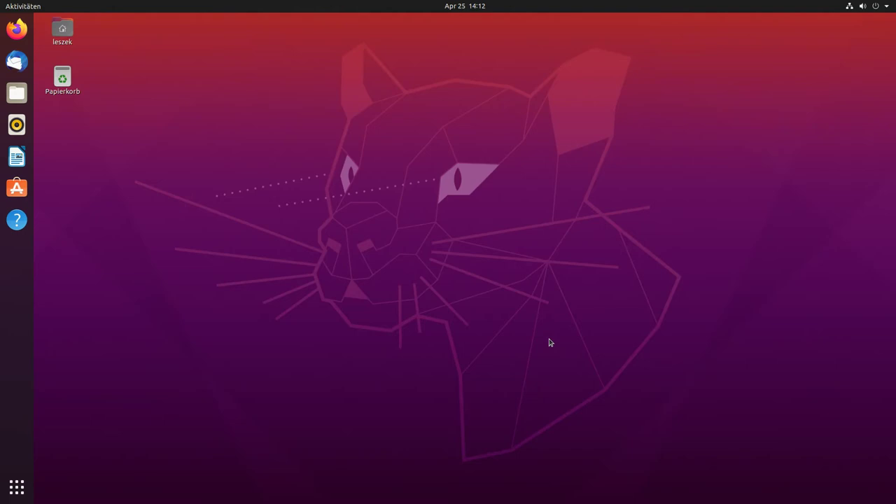
Step: Open the system settings and examine the hardware and operating system details on the Info page
left_click(860, 8)
left_click(798, 77)
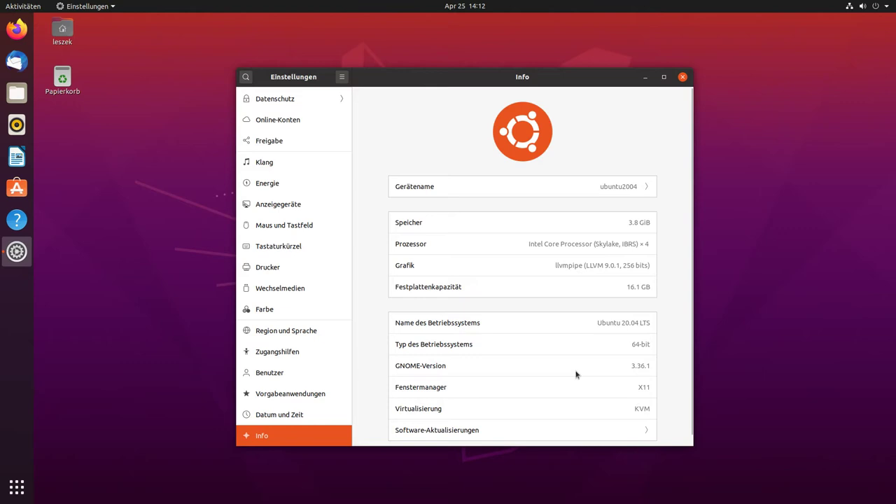
scroll(575, 374, "down", 1)
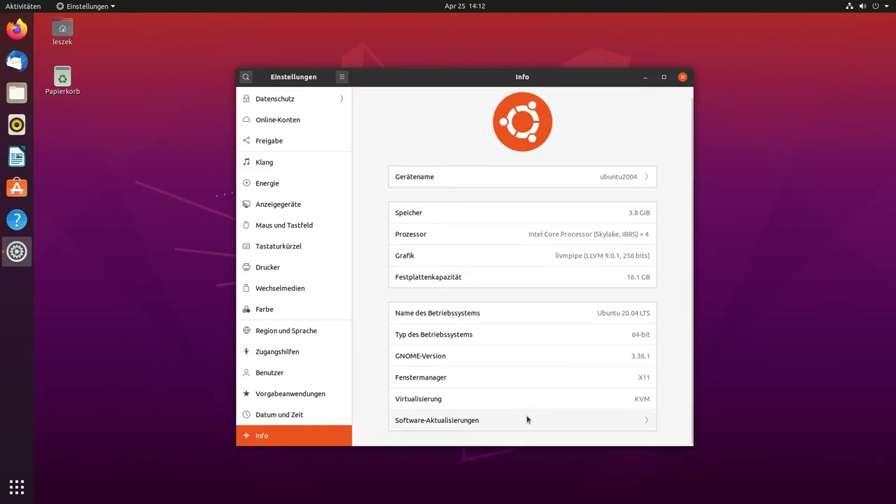
Step: Look through the software update settings, including other sources, updates, authentication, additional drivers and Livepatch, and close them
left_click(609, 422)
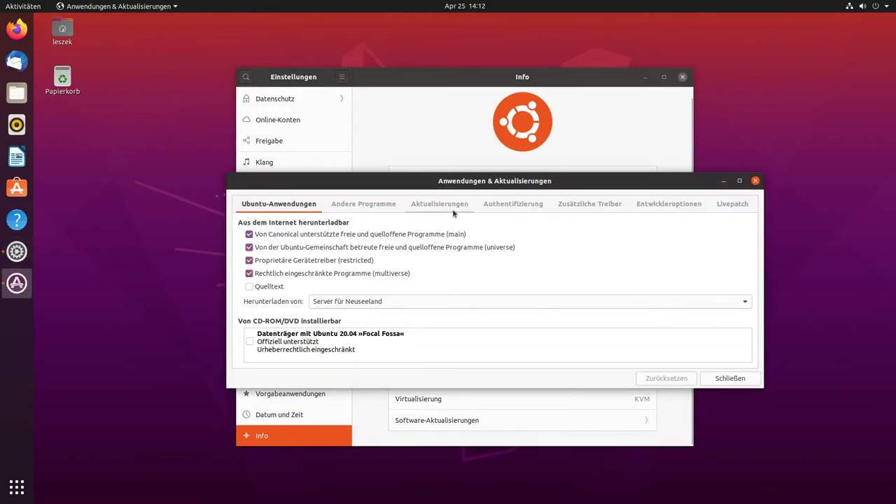
left_click(357, 210)
left_click(466, 205)
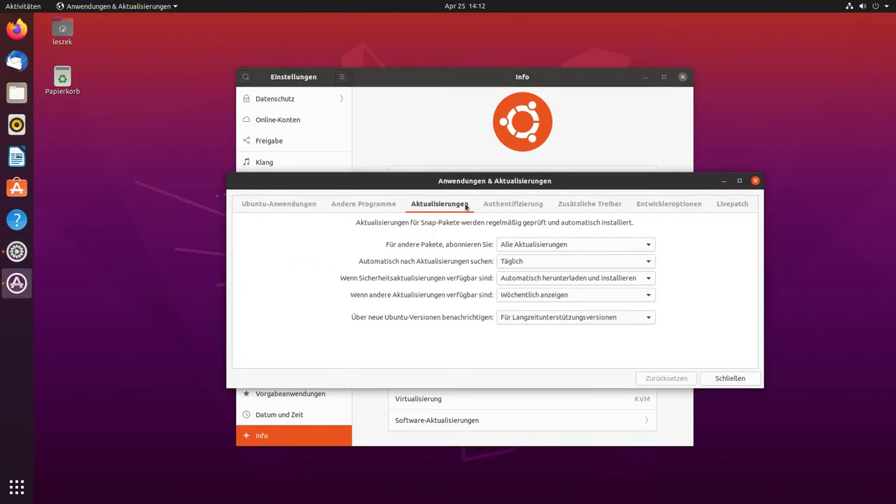
left_click(515, 204)
left_click(589, 204)
left_click(732, 205)
key("Home")
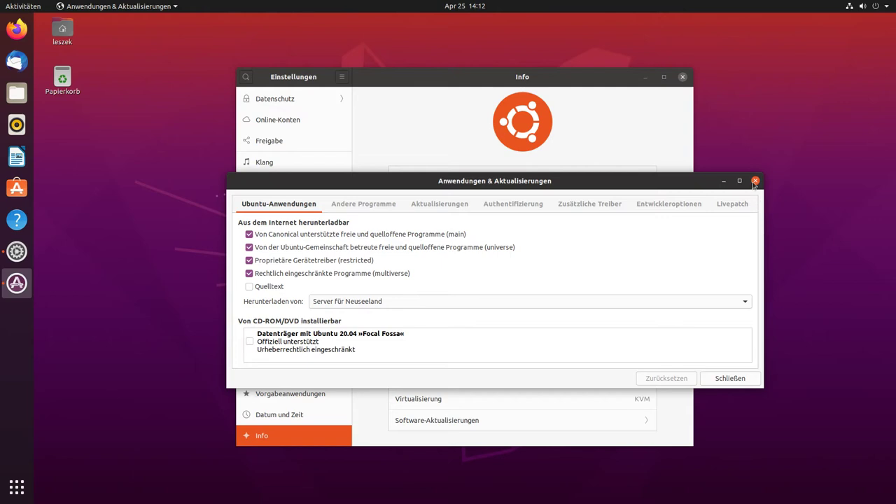
left_click(755, 180)
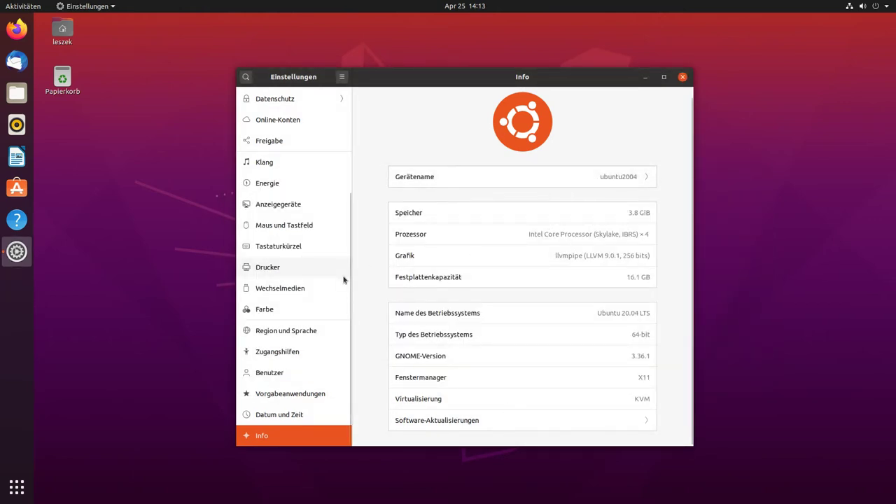
Step: Open the Darstellung settings beside a home folder window and switch the window colours to Hell
scroll(336, 288, "up", 5)
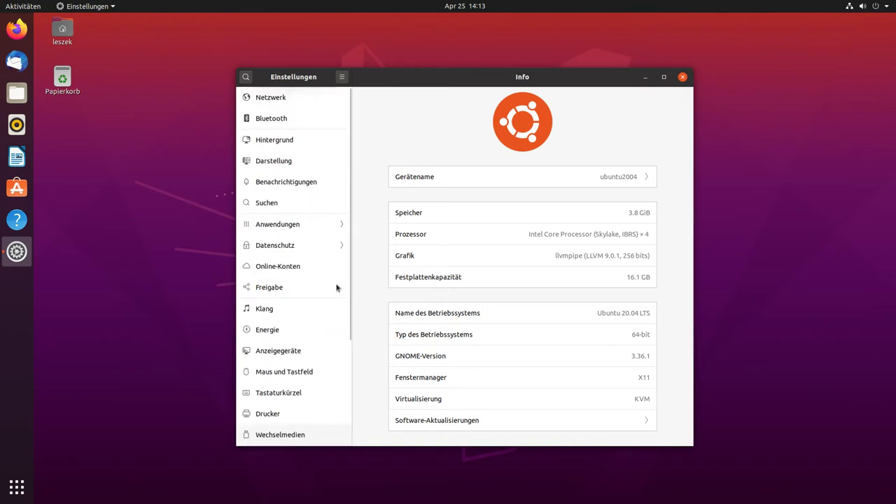
left_click(297, 160)
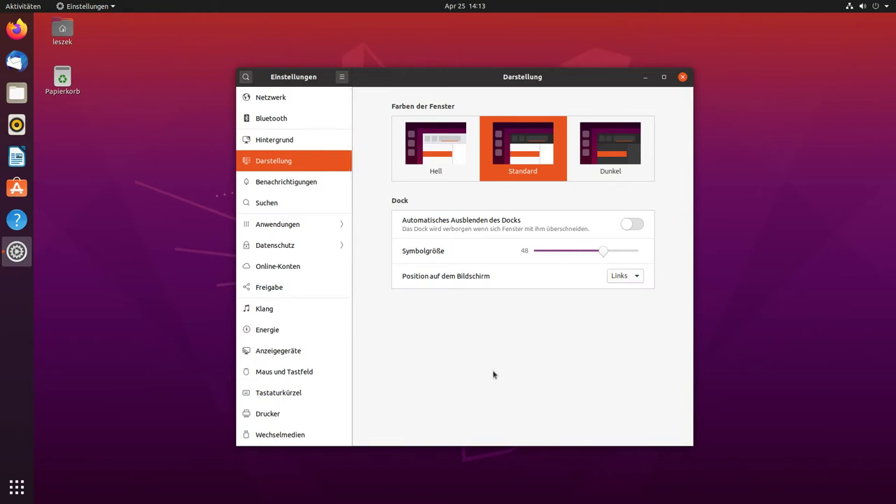
left_click(17, 92)
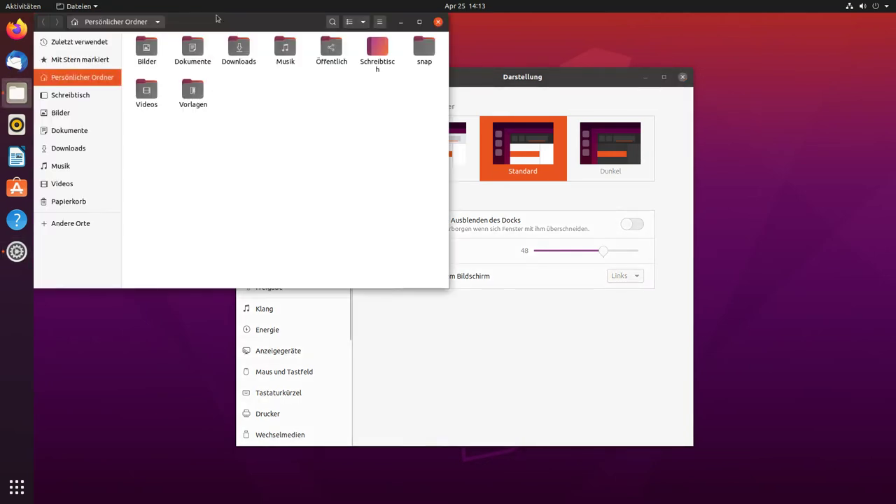
left_click_drag(228, 21, 241, 207)
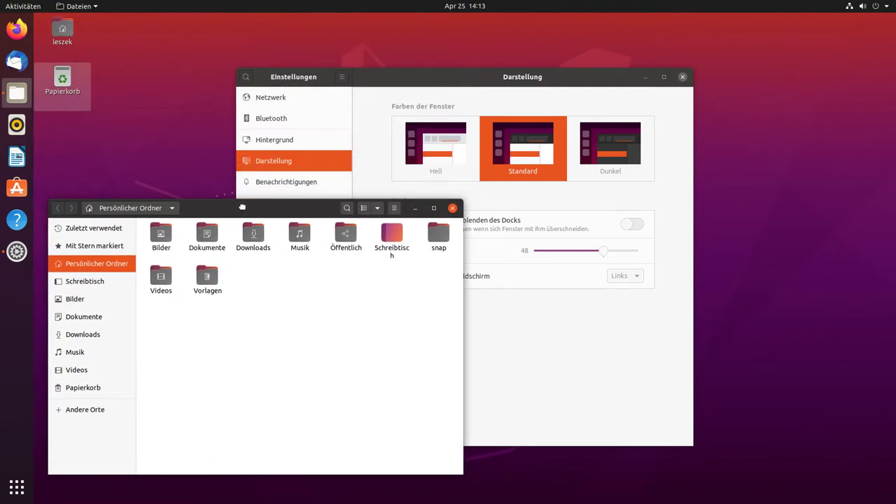
left_click_drag(421, 77, 528, 67)
left_click(542, 136)
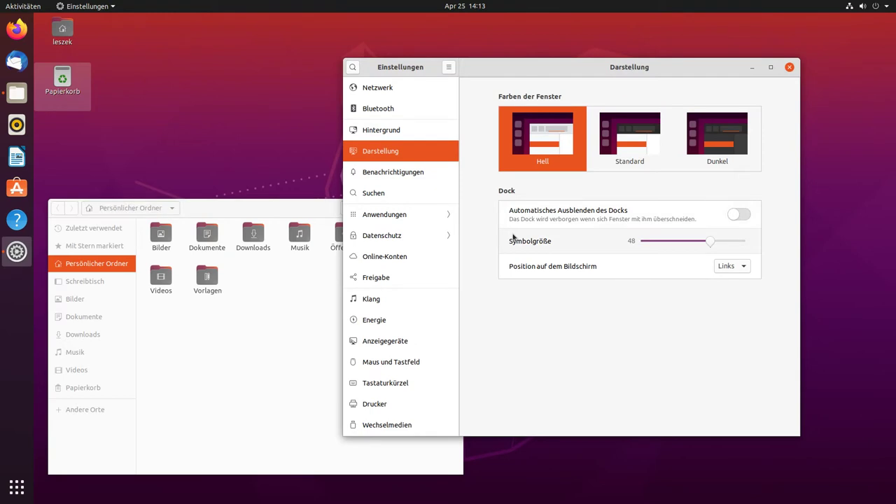
left_click(240, 208)
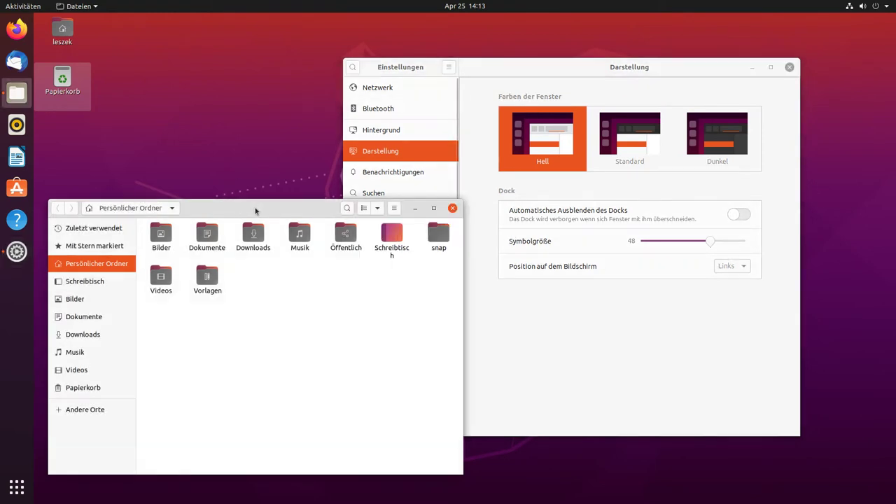
Step: Open the desktop background settings, try the grey wallpaper and go back to the purple one
right_click(207, 139)
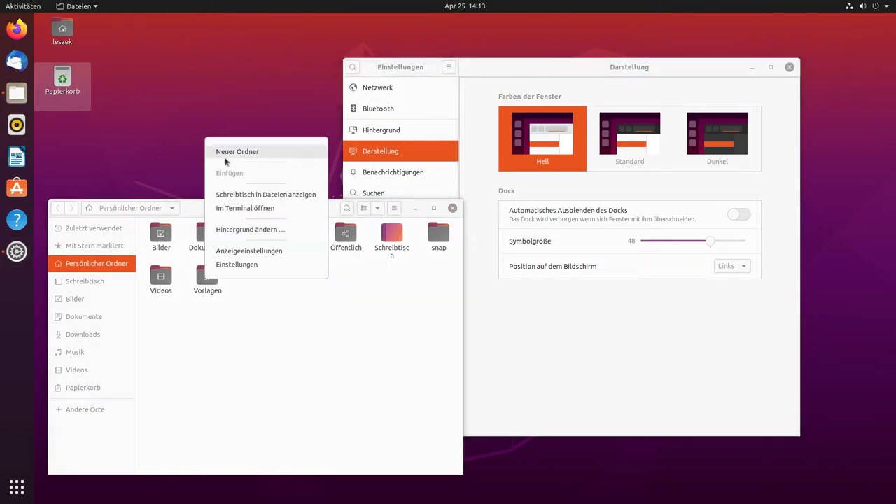
left_click(255, 230)
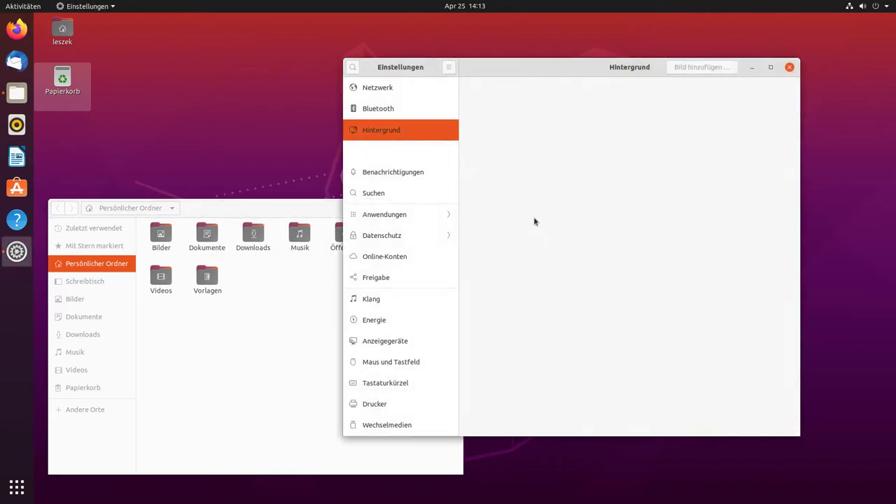
left_click(742, 275)
left_click_drag(499, 70, 479, 69)
left_click(667, 274)
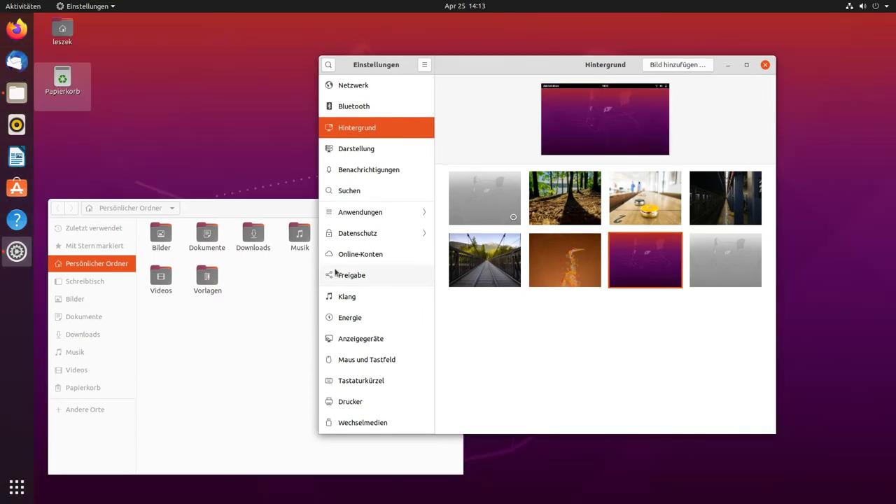
Step: Try the Dunkel window colours in the Darstellung settings and set them to Standard
left_click(397, 147)
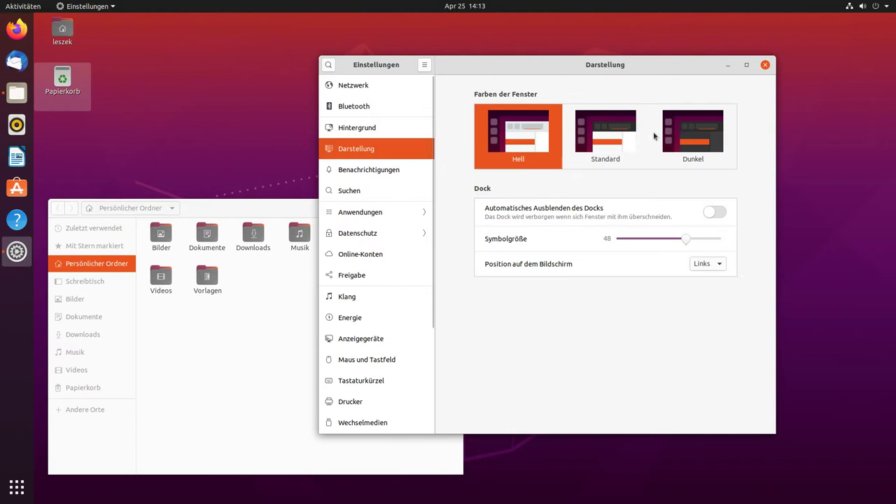
left_click(706, 133)
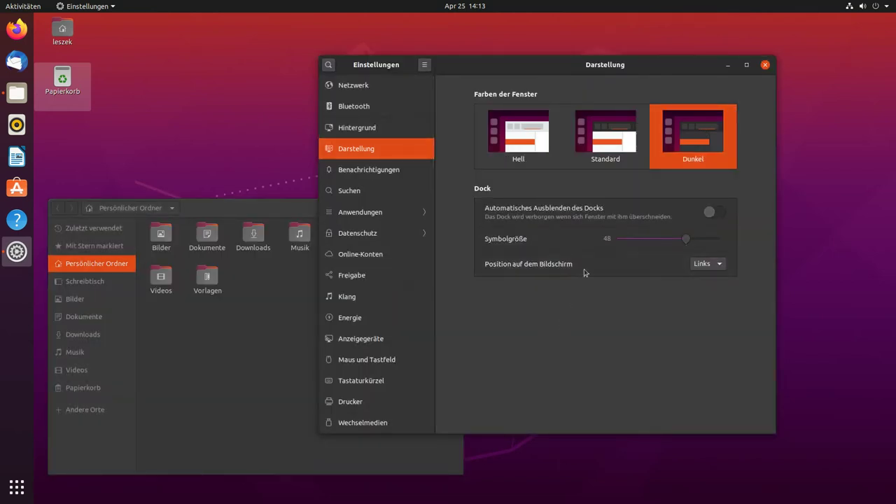
left_click(602, 142)
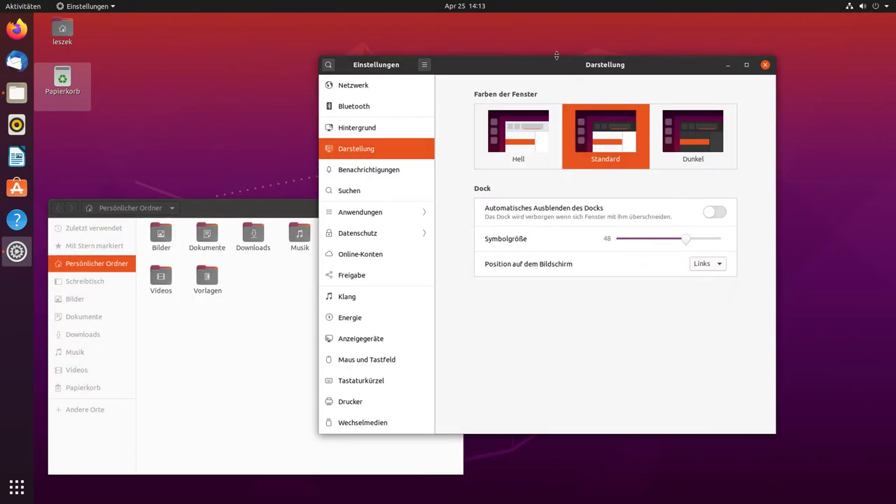
Step: Reposition the settings and home folder windows slightly and close the home folder window
mouse_move(522, 67)
left_mouse_down()
mouse_move(520, 82)
mouse_move(498, 66)
mouse_move(501, 99)
mouse_move(495, 64)
mouse_move(511, 64)
left_mouse_up()
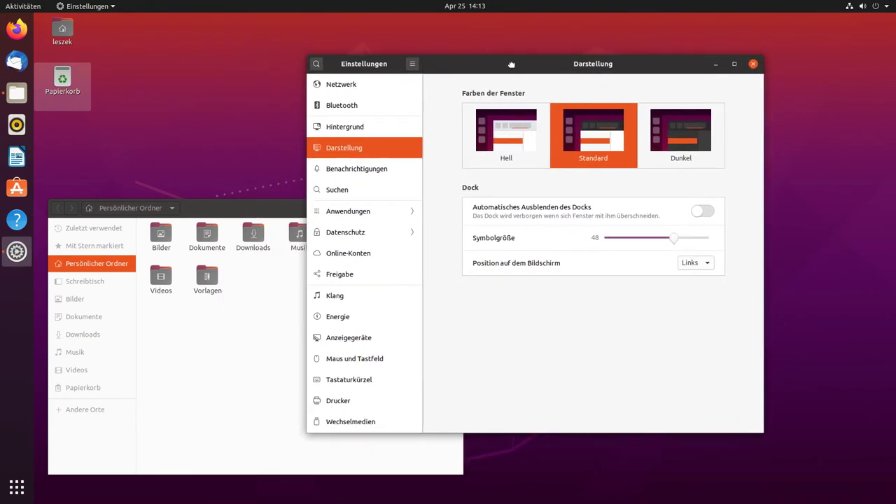
left_click_drag(226, 208, 256, 205)
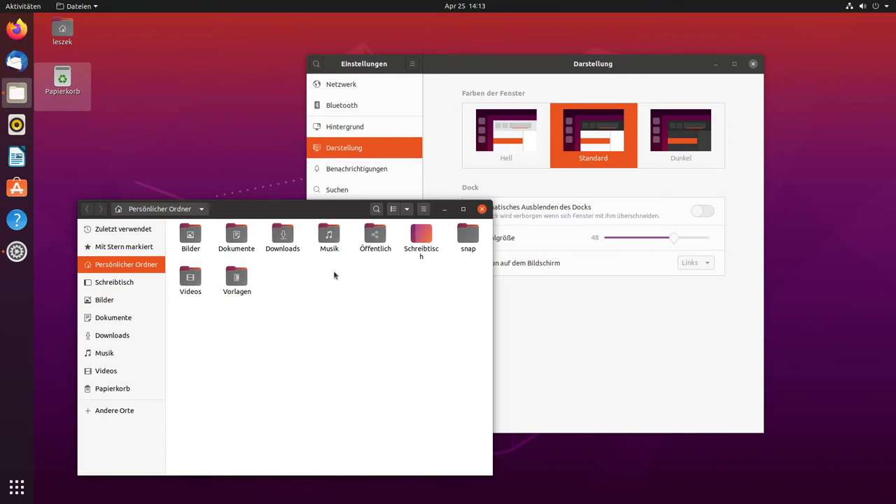
left_click(482, 209)
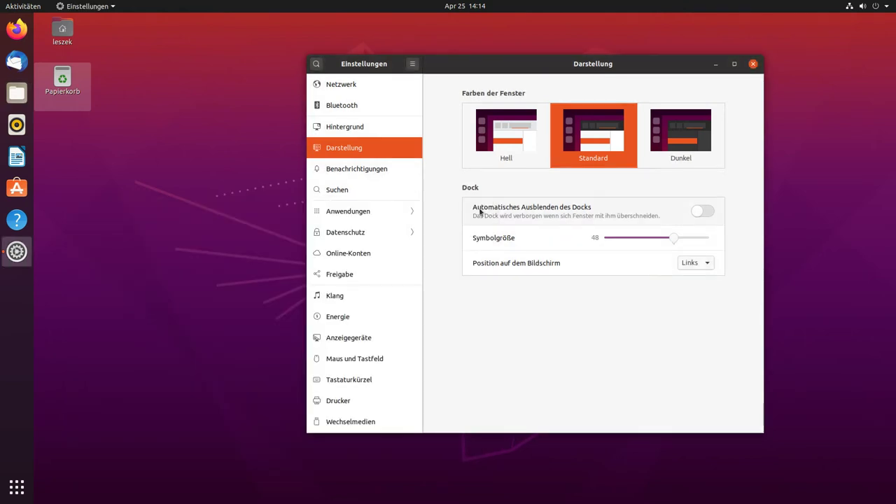
Step: Run uname -a in a terminal, enlarge its window to read the kernel details, and close the terminal
key("ctrl+alt+t")
type("uname -a")
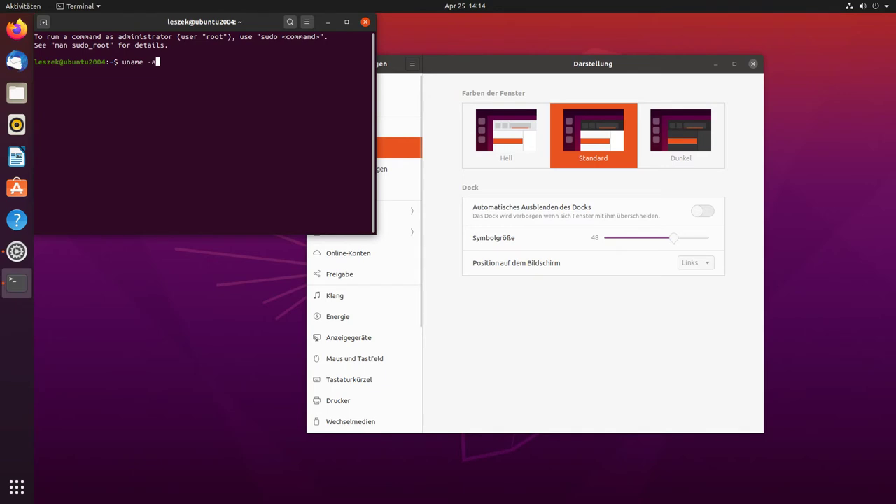
key("Return")
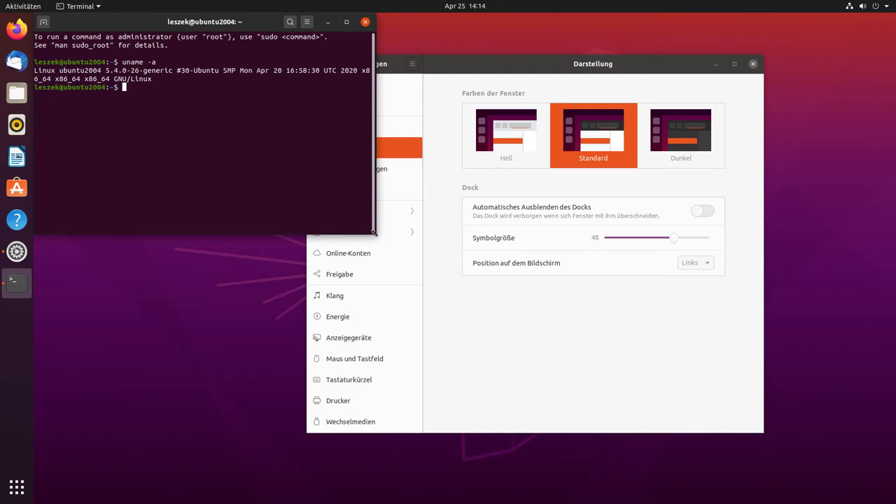
left_click_drag(374, 231, 503, 275)
left_click_drag(297, 28, 328, 138)
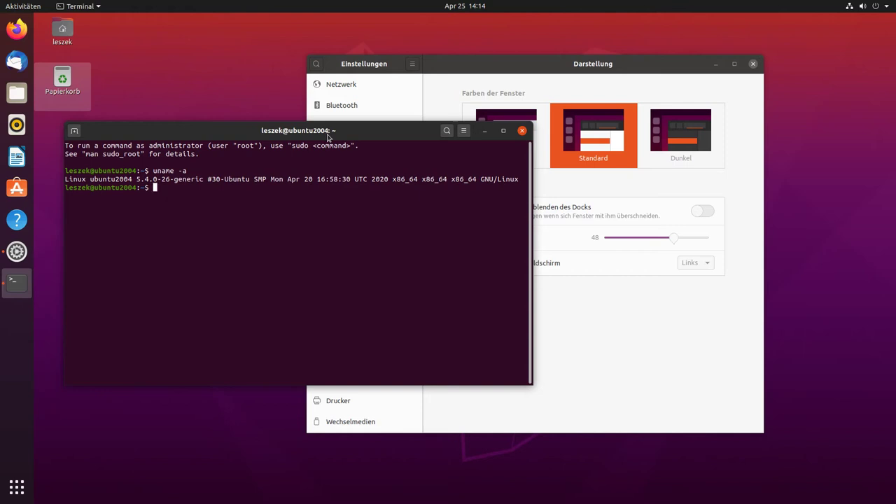
left_click(521, 131)
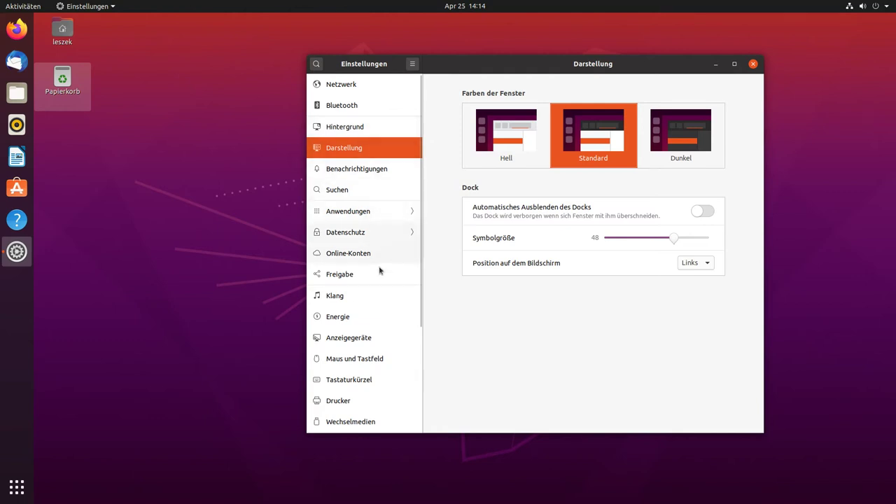
Step: Open the Anzeigegeräte settings and enable fractional scaling, switching it off and on once more
left_click(384, 337)
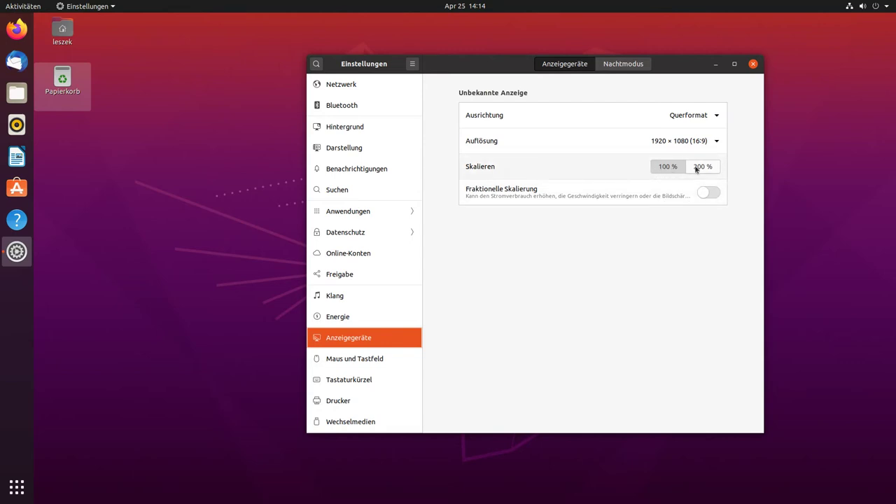
left_click(710, 193)
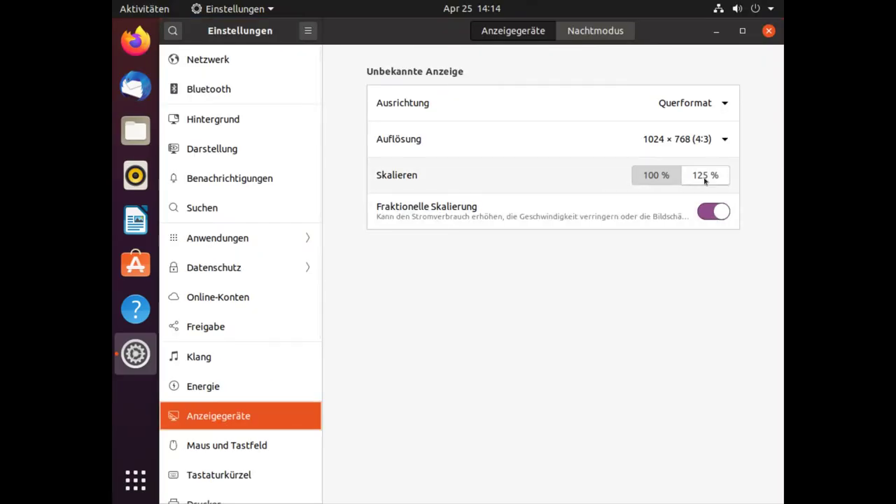
left_click(707, 216)
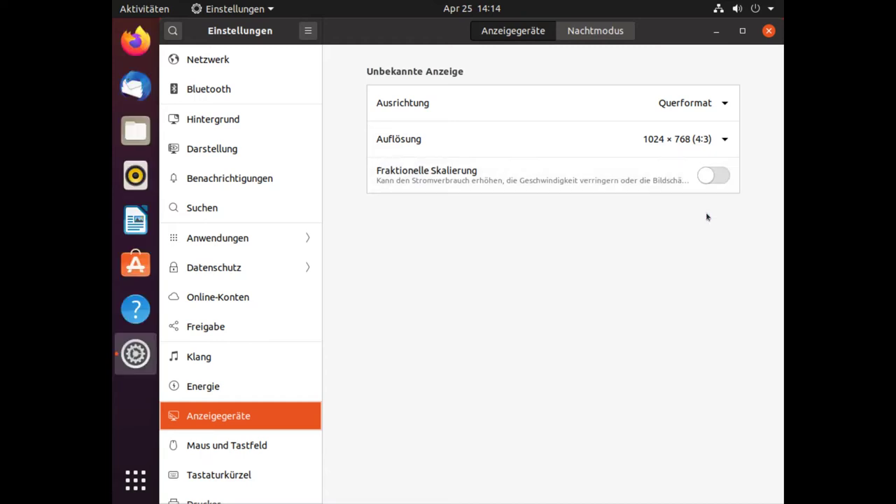
left_click(719, 177)
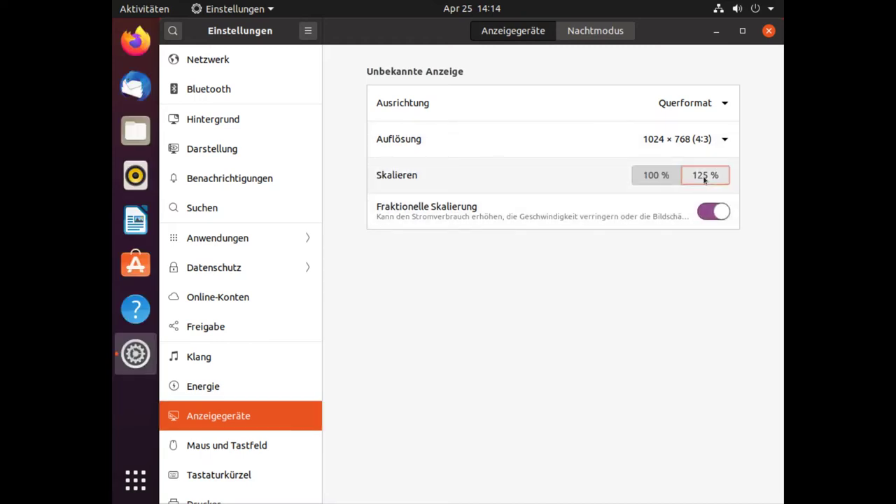
Step: Try selecting 125 % display scaling several times without applying it, going back to 100 %
left_click(705, 176)
left_click(670, 182)
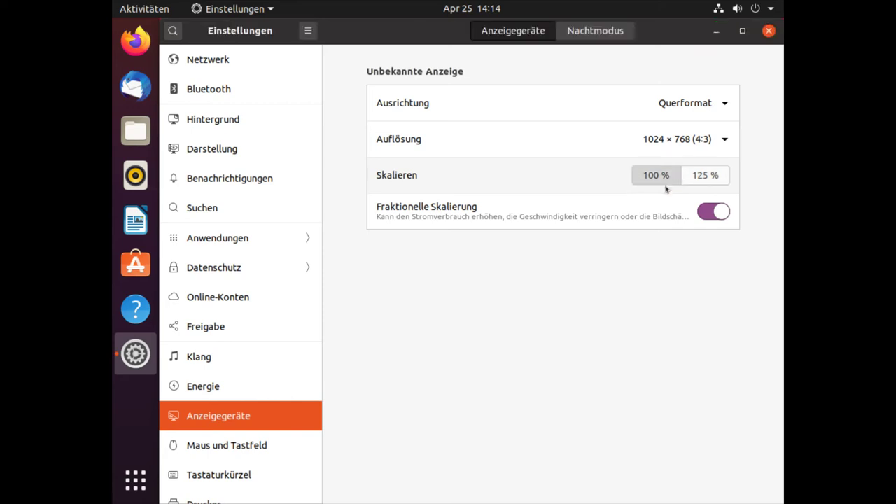
left_click(706, 176)
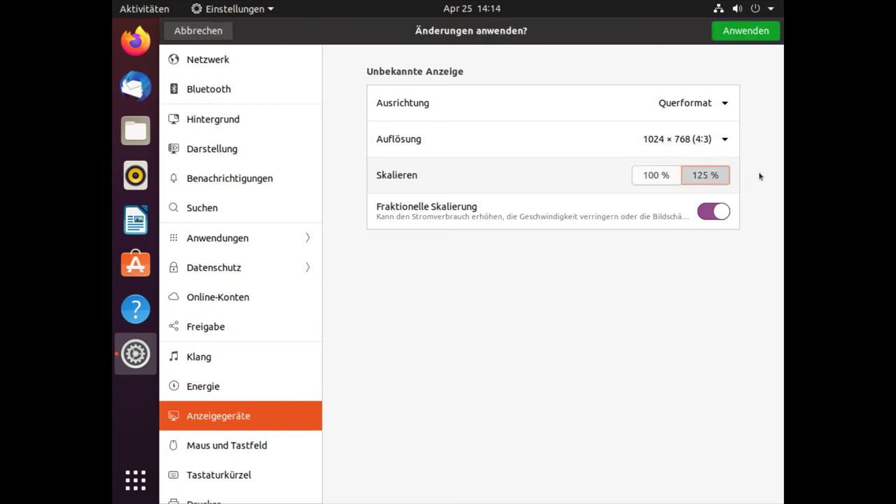
left_click(663, 180)
left_click(697, 178)
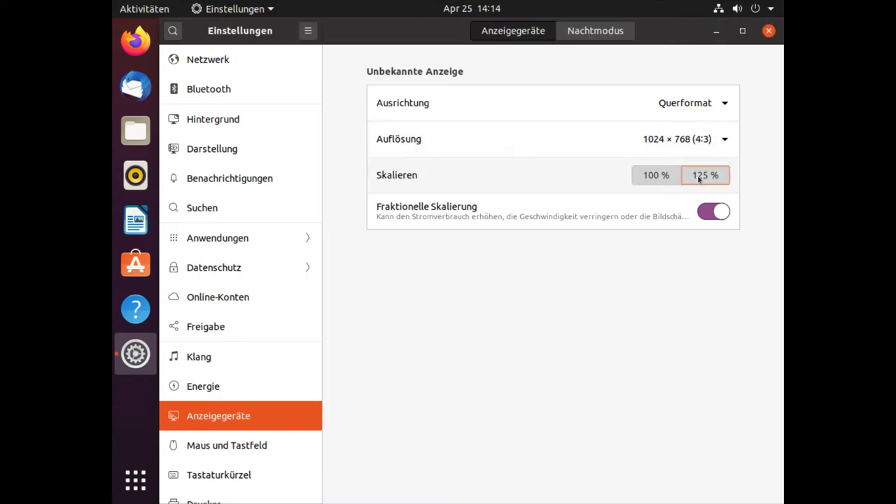
left_click(676, 179)
Step: Select the 1920 × 1080 (16:9) resolution to view its scaling choices, and turn fractional scaling off
left_click(705, 143)
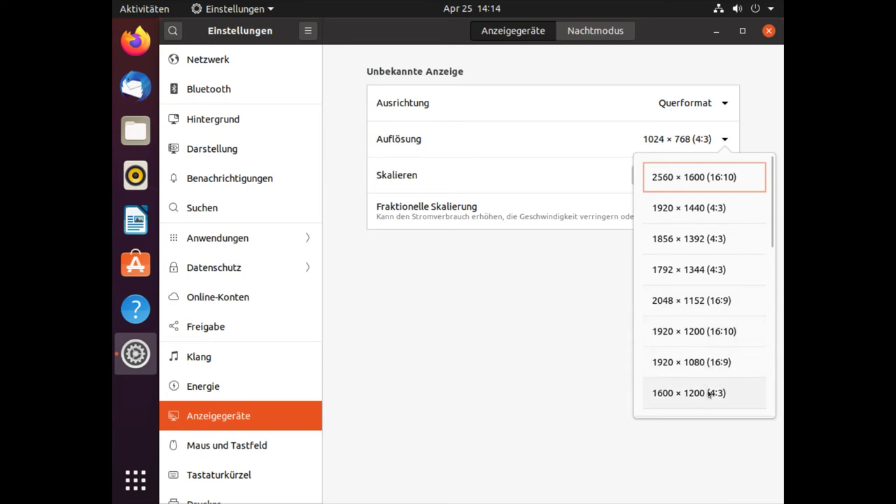
left_click(704, 368)
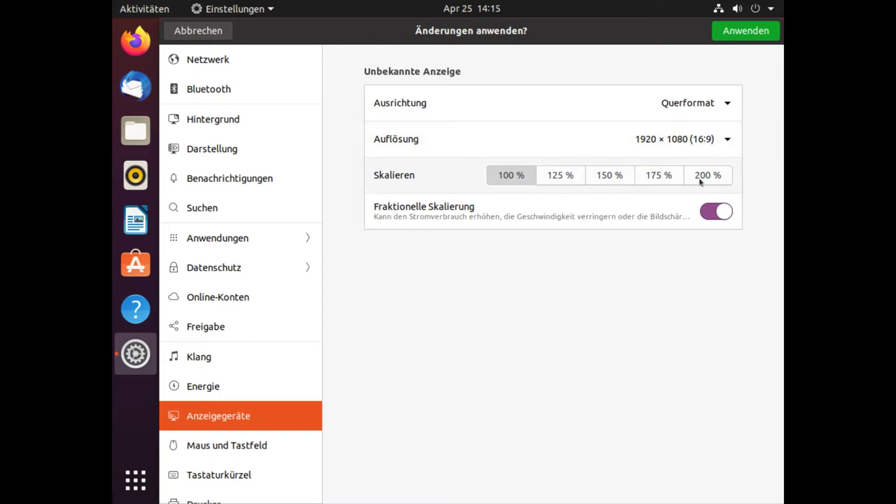
left_click(714, 212)
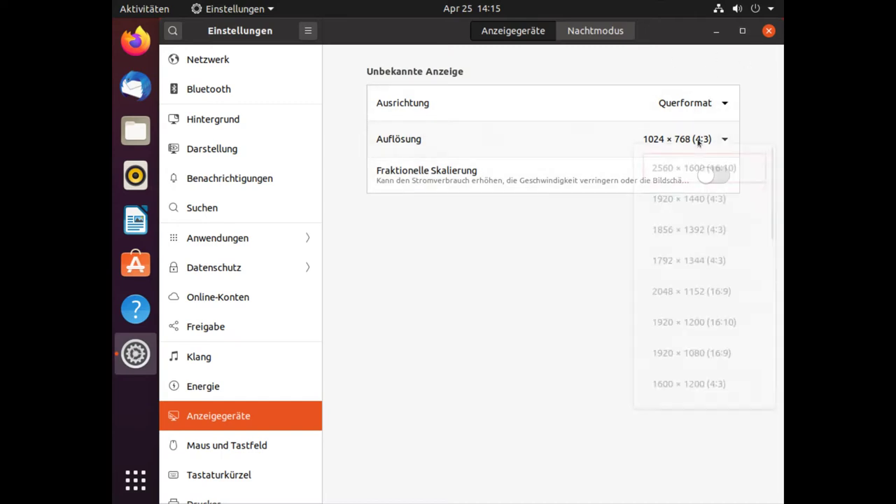
Step: Set the display resolution to 1920 × 1080 (16:9), apply it and keep the new configuration
left_click(722, 139)
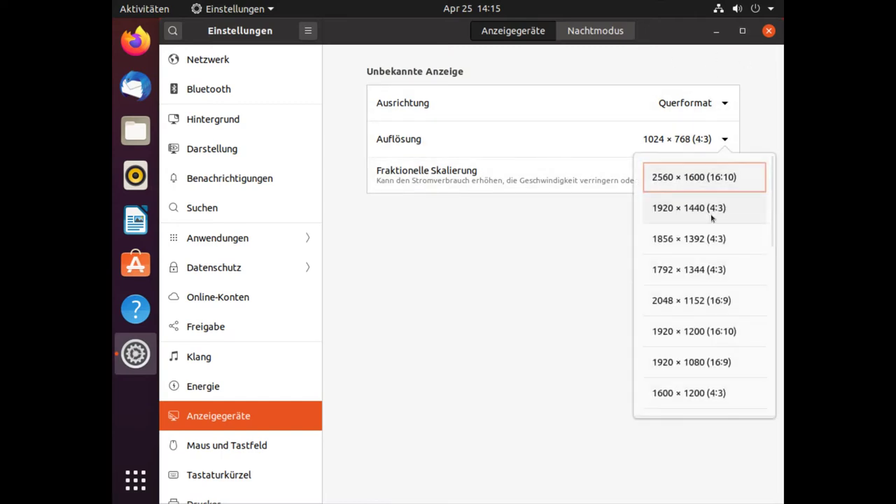
left_click(725, 374)
left_click(743, 30)
left_click(506, 284)
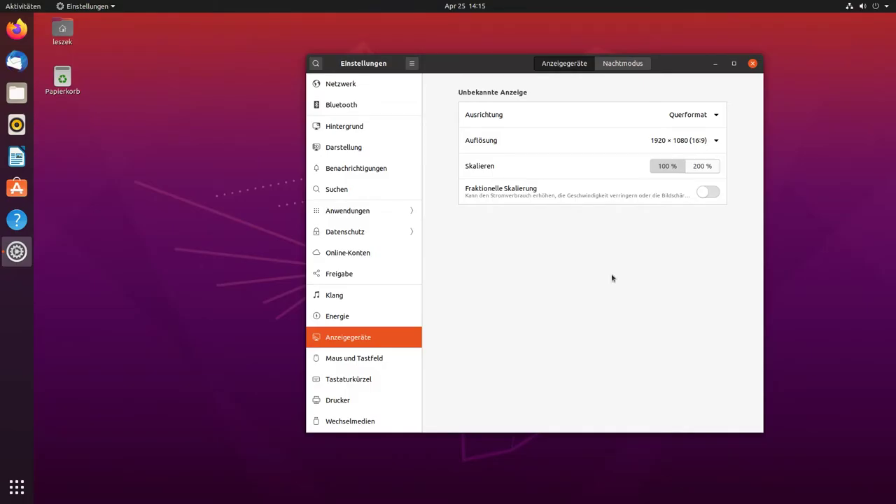
Step: Review the Nachtmodus and Maus und Tastfeld pages and the remaining settings categories, and close the settings
left_click(620, 63)
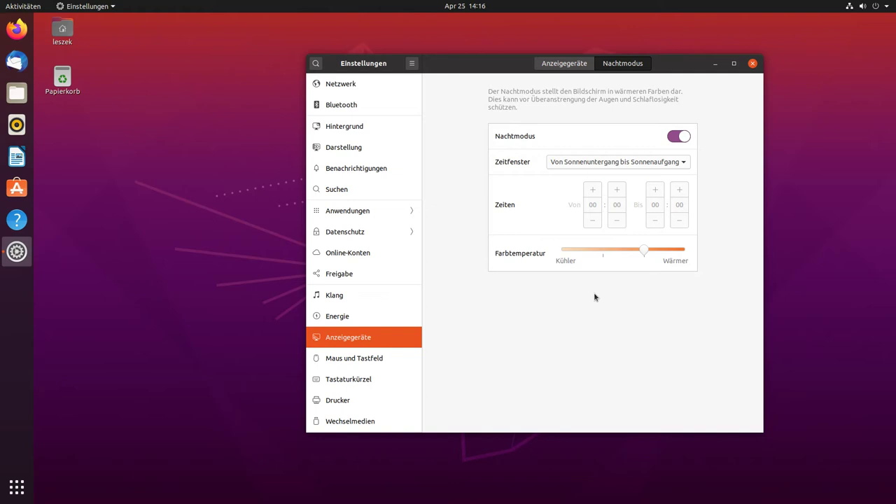
left_click_drag(456, 65, 384, 68)
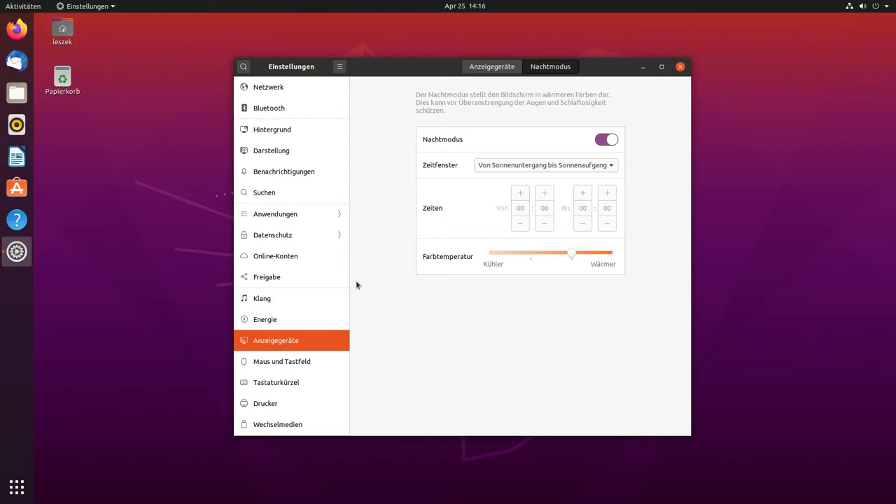
left_click(312, 365)
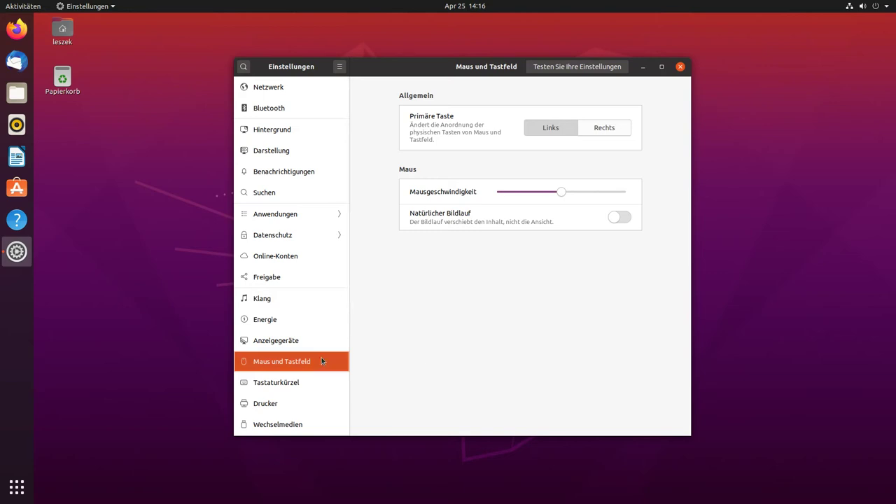
scroll(287, 362, "down", 5)
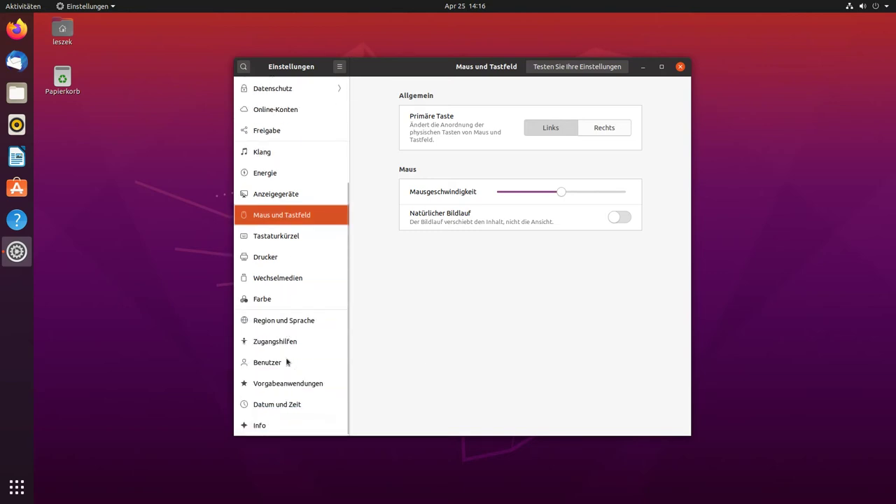
left_click(681, 67)
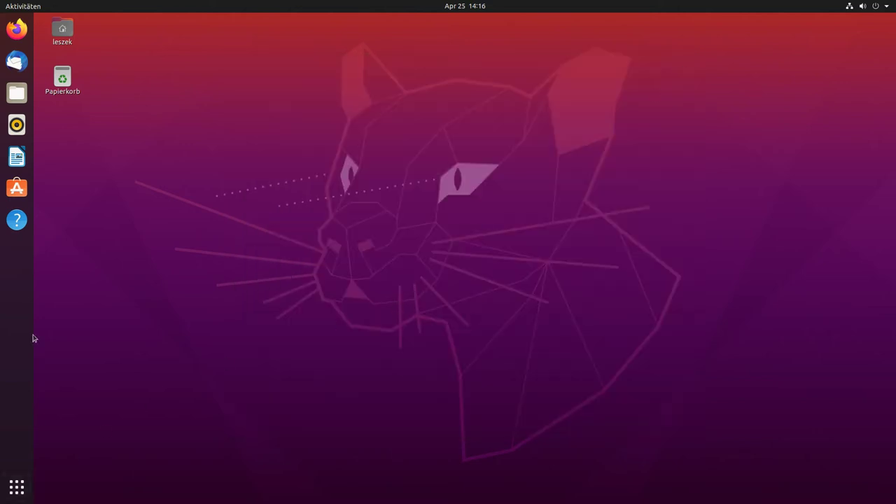
Step: Open Ubuntu Software and examine Shotcut's details and available release channels
left_click(16, 189)
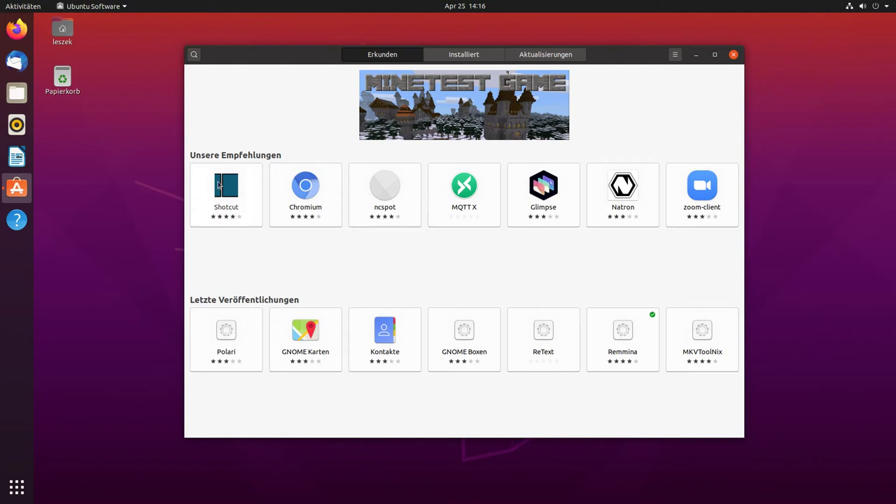
left_click(219, 185)
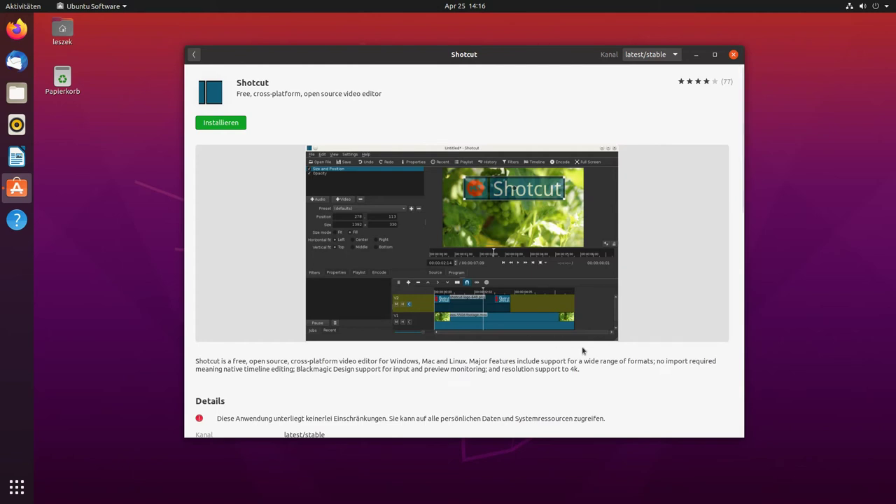
scroll(683, 371, "down", 5)
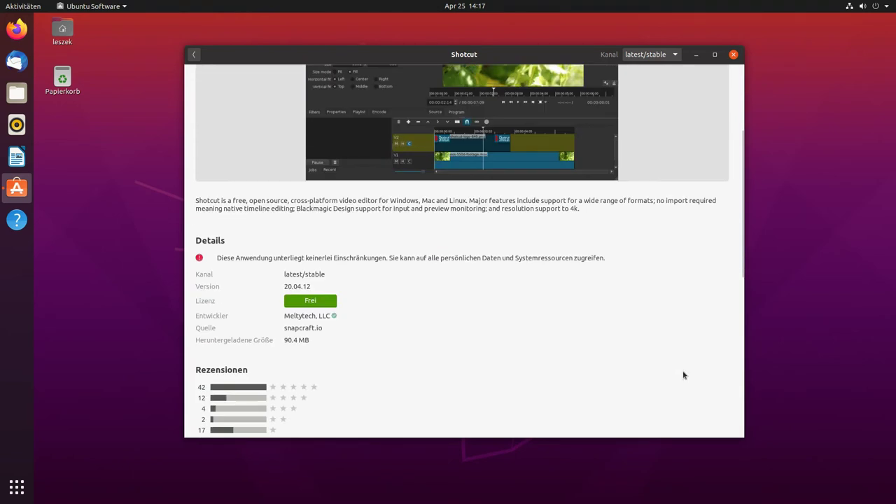
scroll(596, 334, "up", 5)
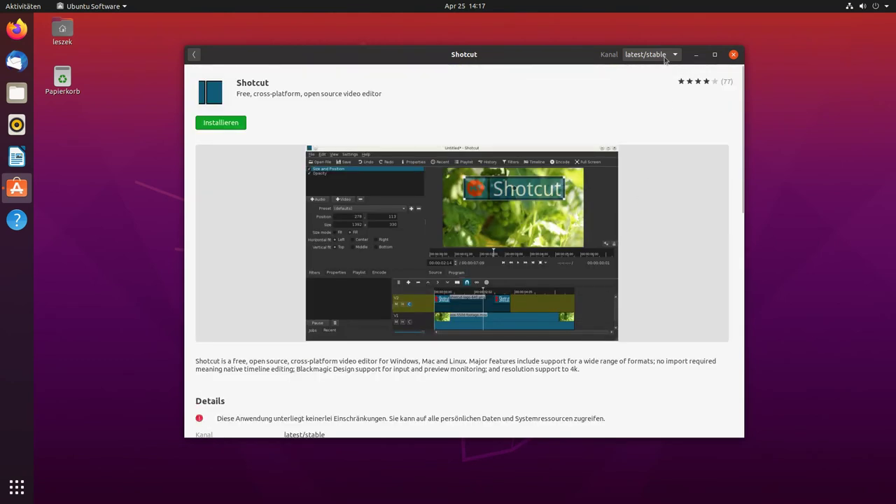
left_click(638, 57)
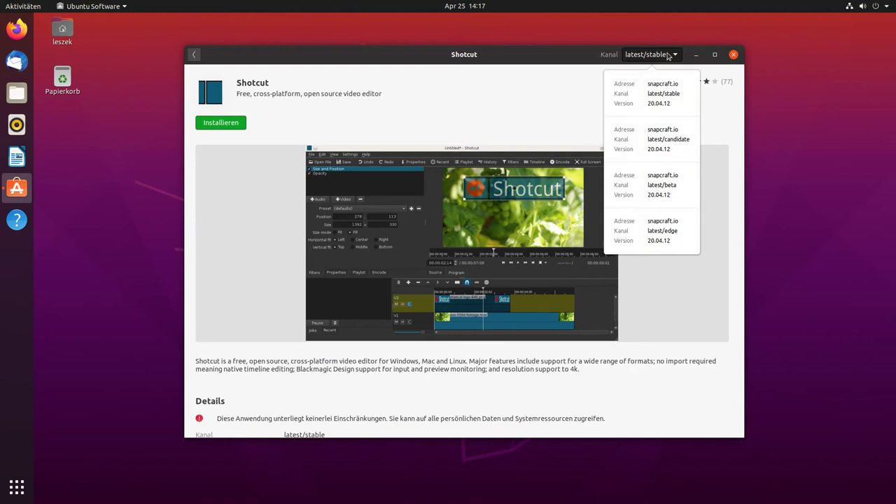
left_click(676, 54)
Step: Return to the recommended applications and read the details of Chromium, including its source
left_click(197, 56)
left_click(301, 184)
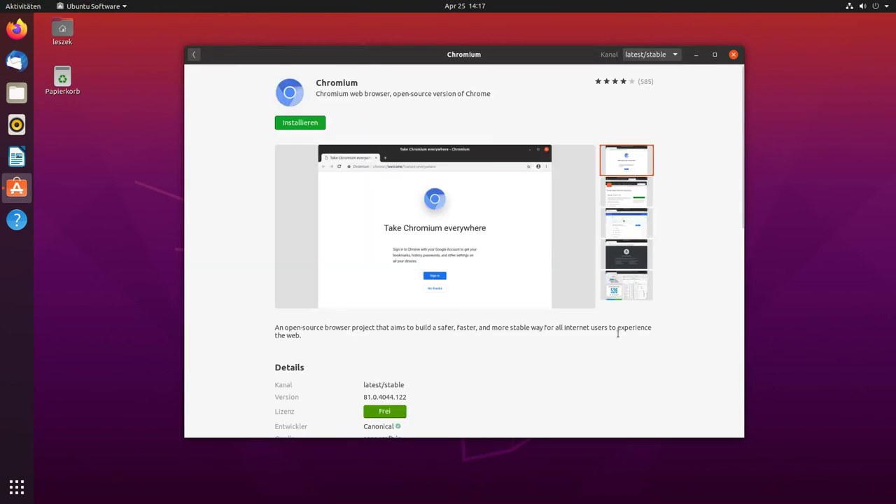
scroll(617, 335, "down", 1)
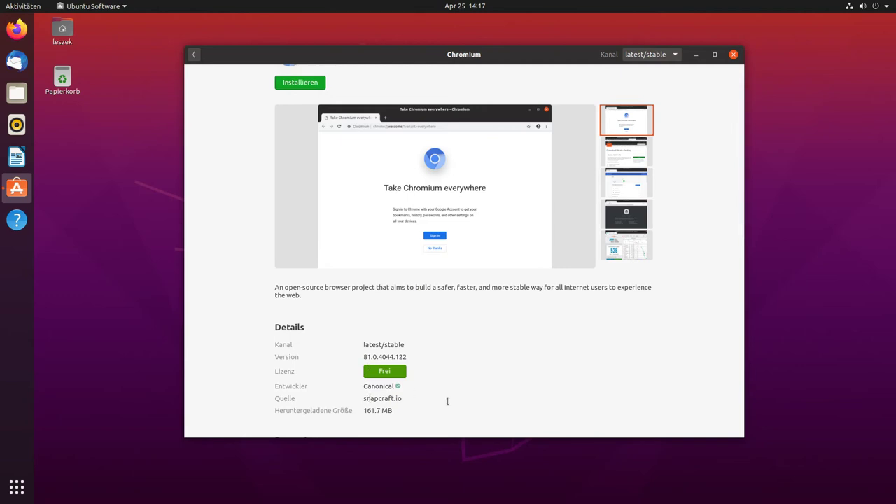
Step: Run apt search chromium in a new terminal and highlight the chromium-browser package in the results
key("ctrl+alt+t")
type("apt search chromium")
key("Return")
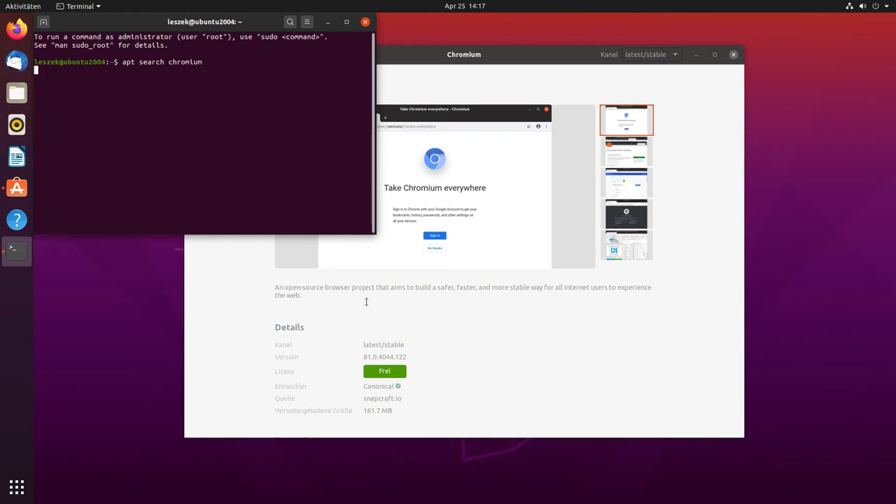
scroll(254, 139, "up", 20)
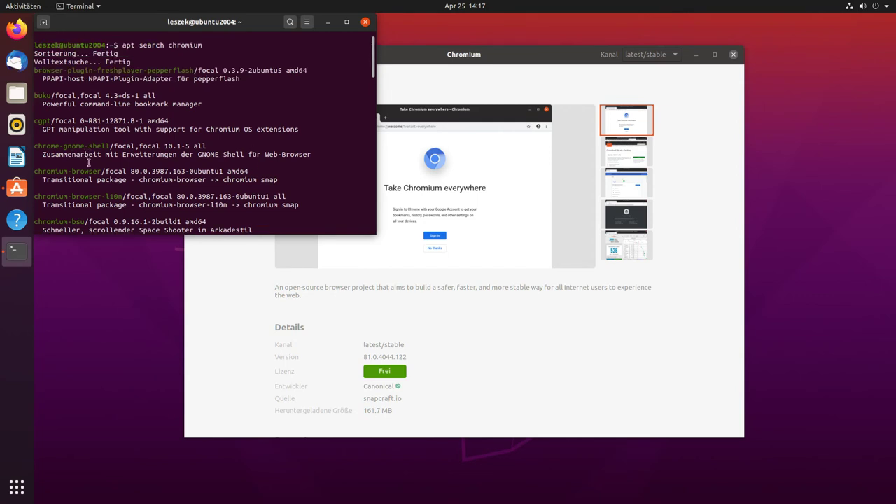
scroll(105, 219, "down", 2)
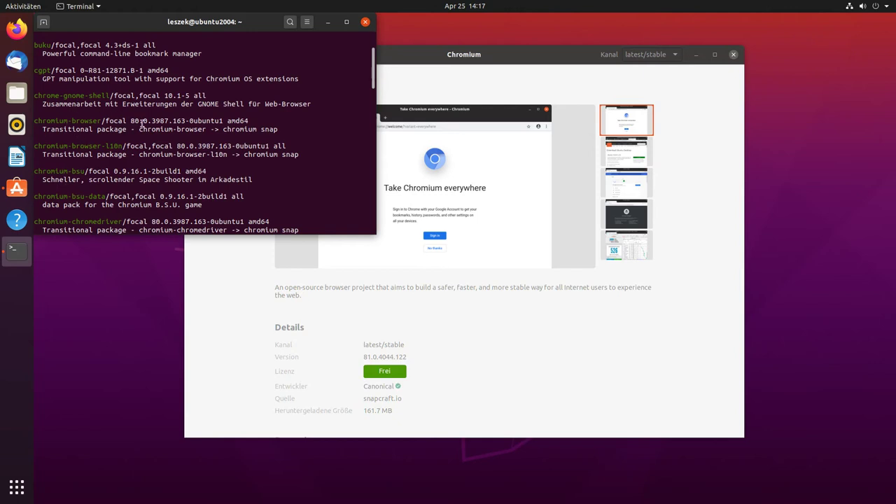
double_click(91, 121)
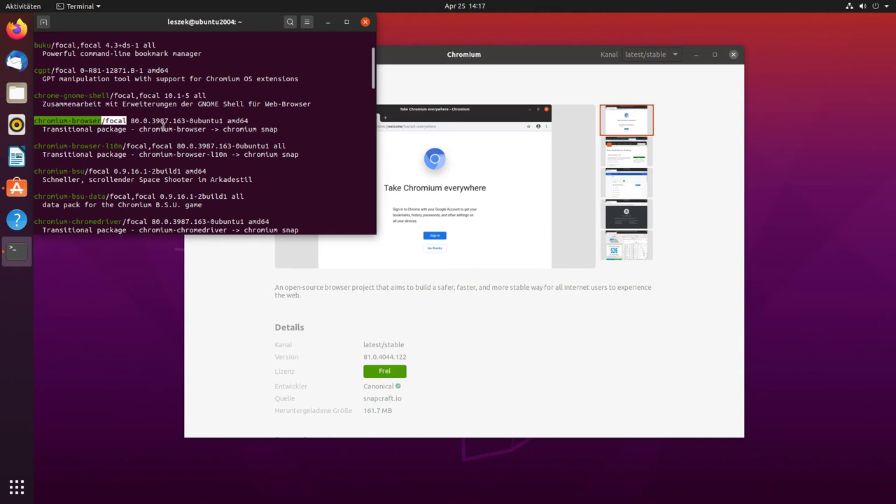
Step: Switch back to Ubuntu Software, examine Chromium's release channels and return to the application overview
left_click(560, 323)
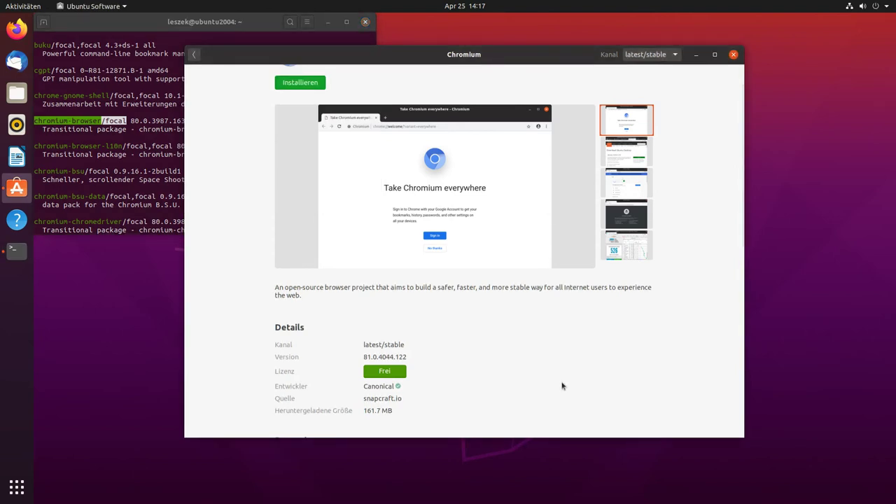
left_click(674, 59)
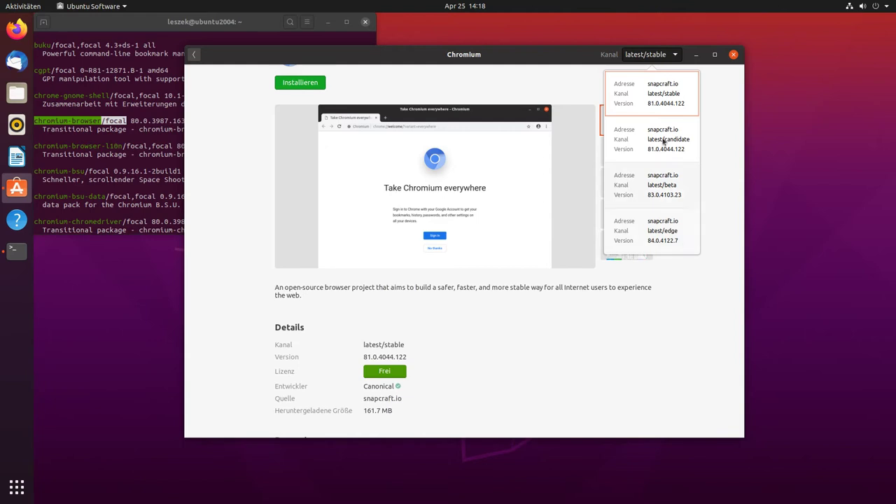
left_click(675, 57)
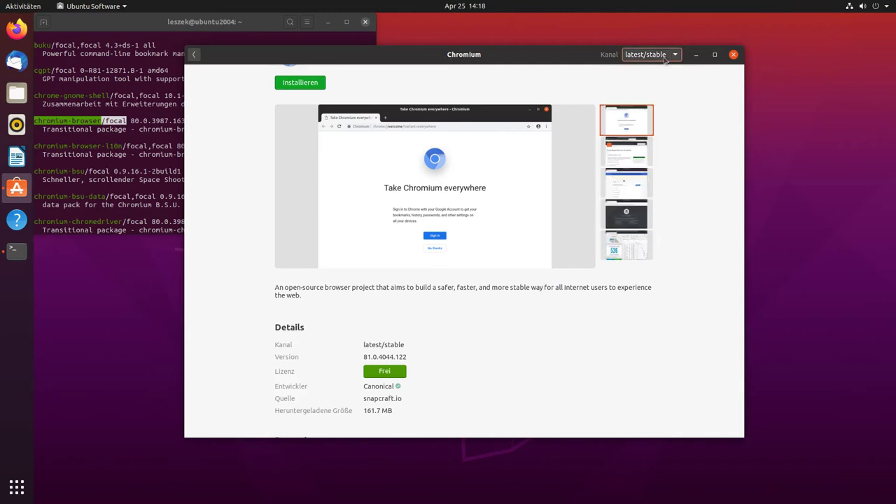
left_click(191, 56)
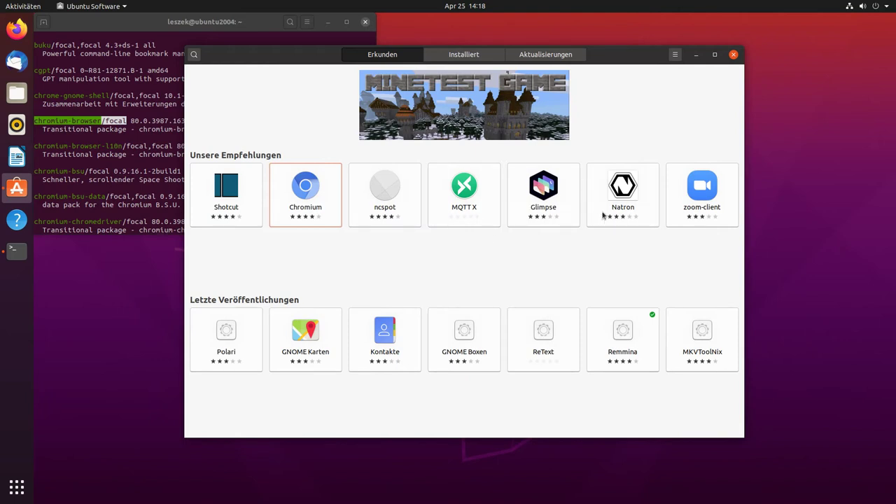
Step: Read the description, licence and source details of zoom-client and return to the application overview
left_click(706, 193)
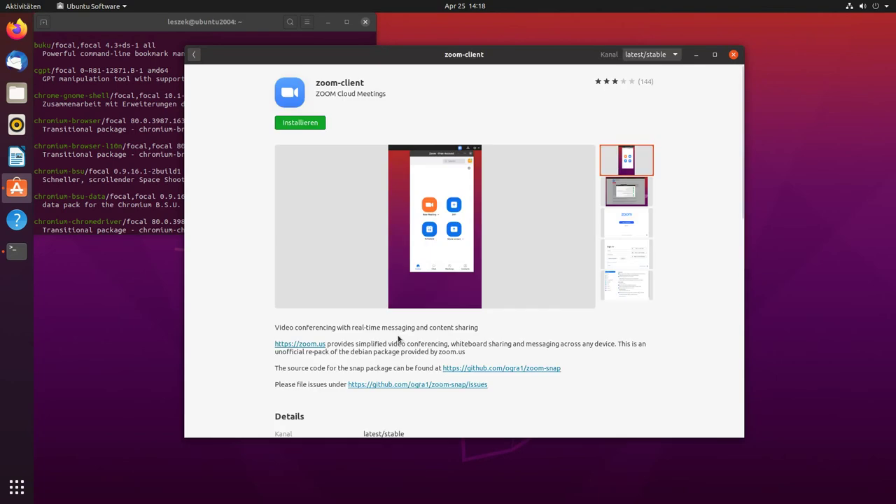
scroll(500, 358, "down", 3)
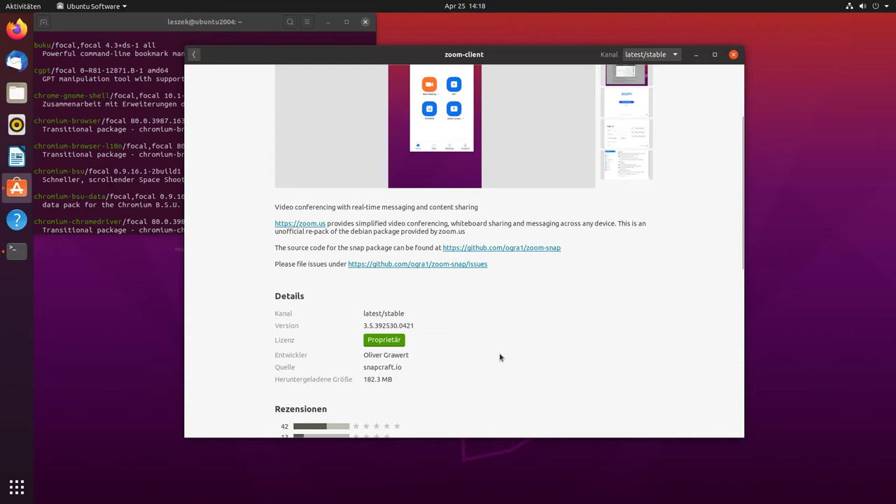
left_click(200, 57)
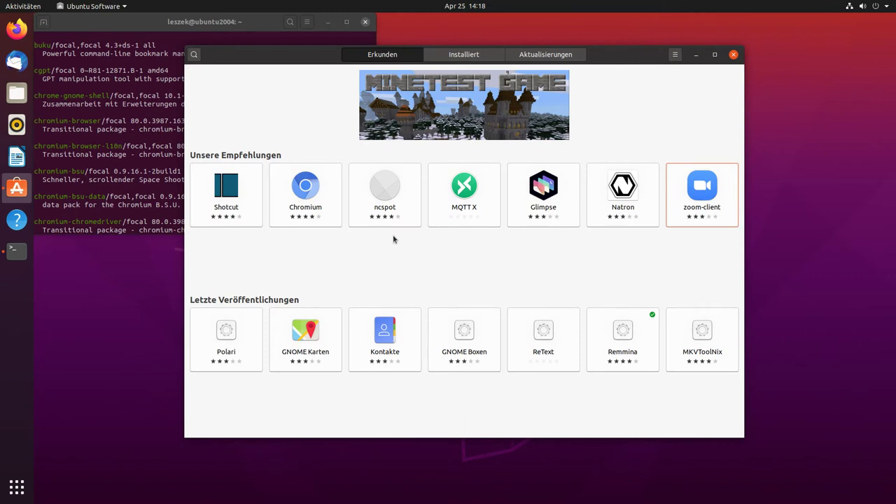
Step: Read the description, source and reviews of GNOME Karten and return to the application overview
left_click(311, 332)
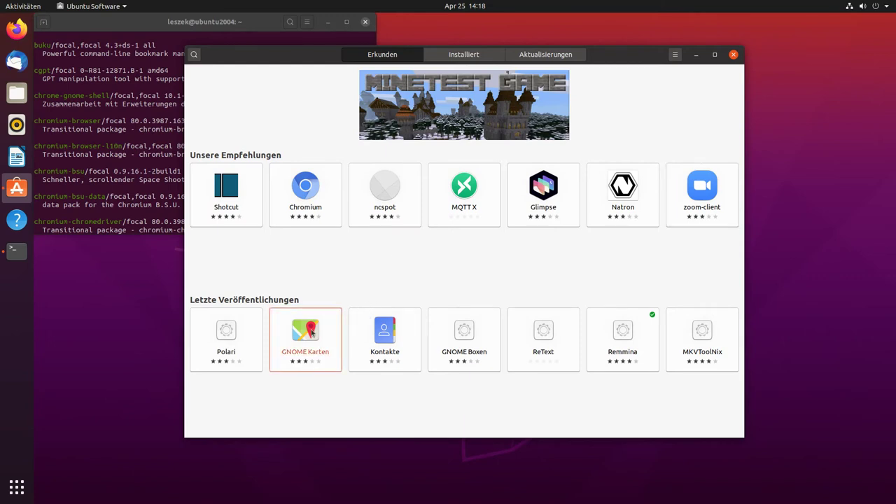
scroll(630, 326, "down", 5)
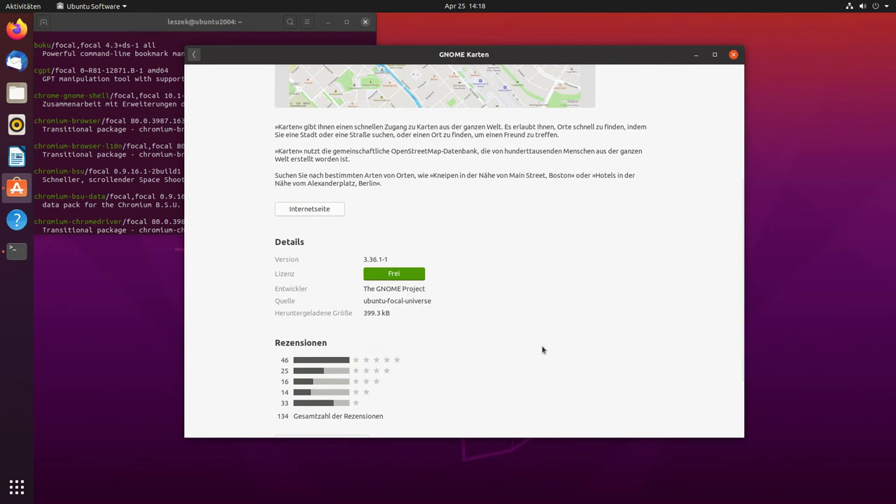
scroll(542, 350, "up", 5)
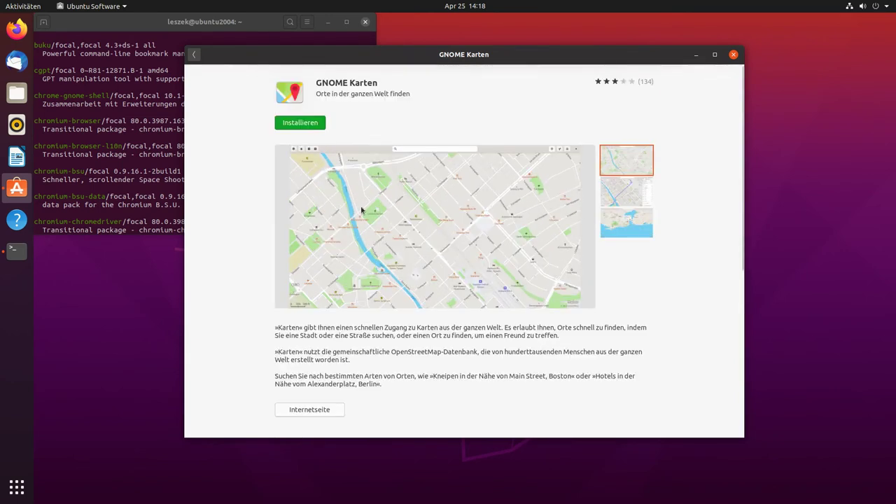
left_click(194, 55)
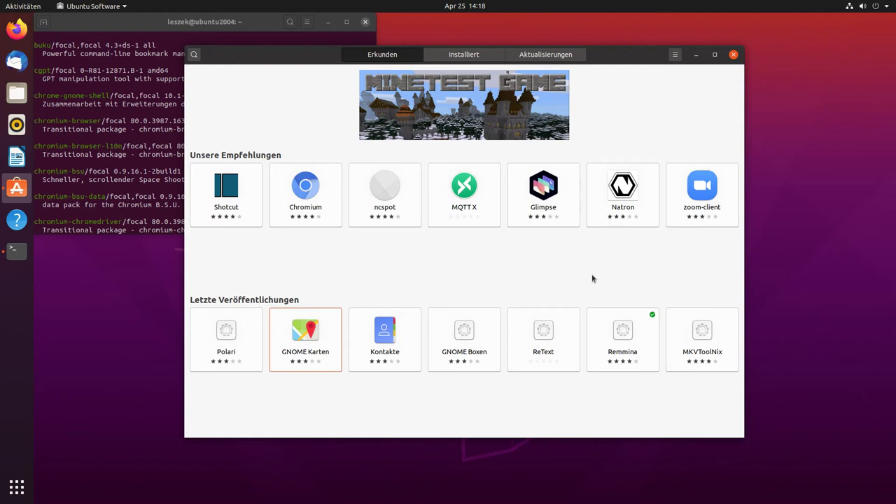
Step: Close the terminal, reopen the Chromium page and show its list of release channels
left_click(365, 22)
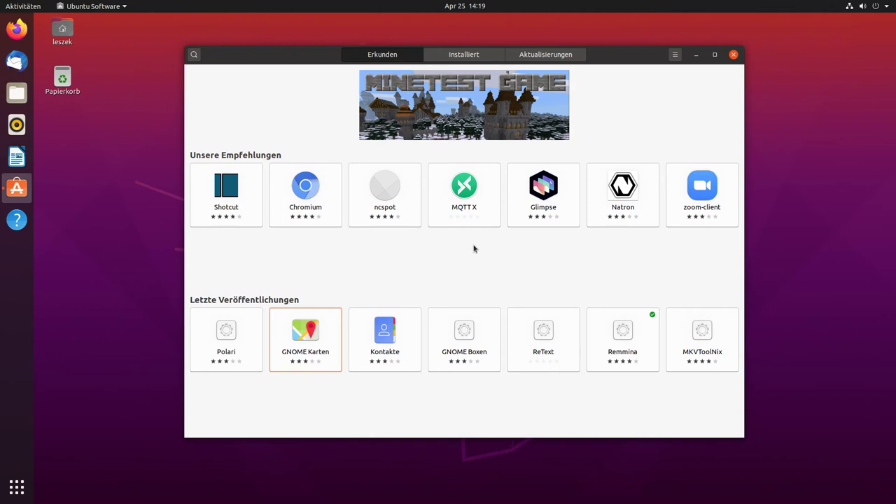
left_click(290, 201)
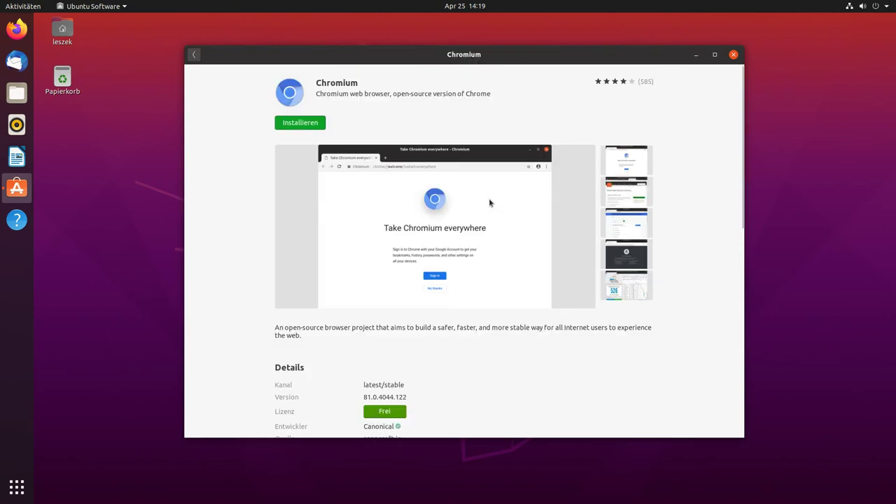
left_click(641, 56)
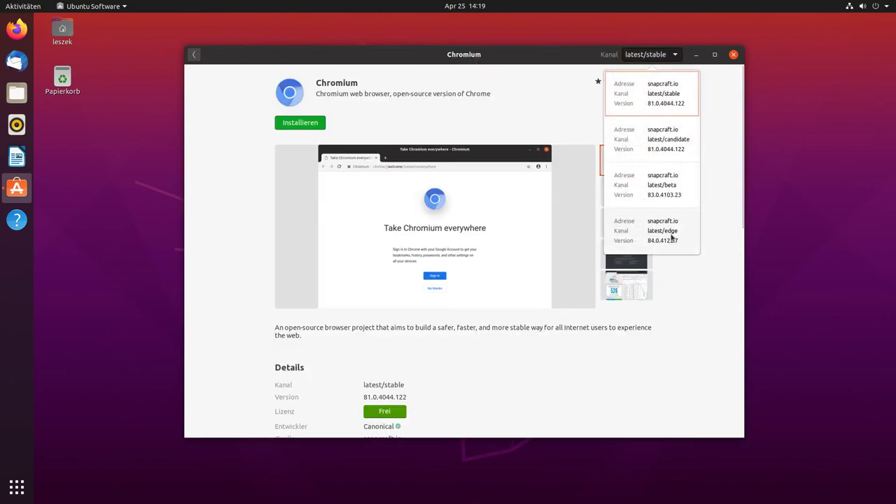
Step: Leave the Chromium page, view the installed applications and available updates, and close Ubuntu Software
left_click(193, 59)
left_click(192, 59)
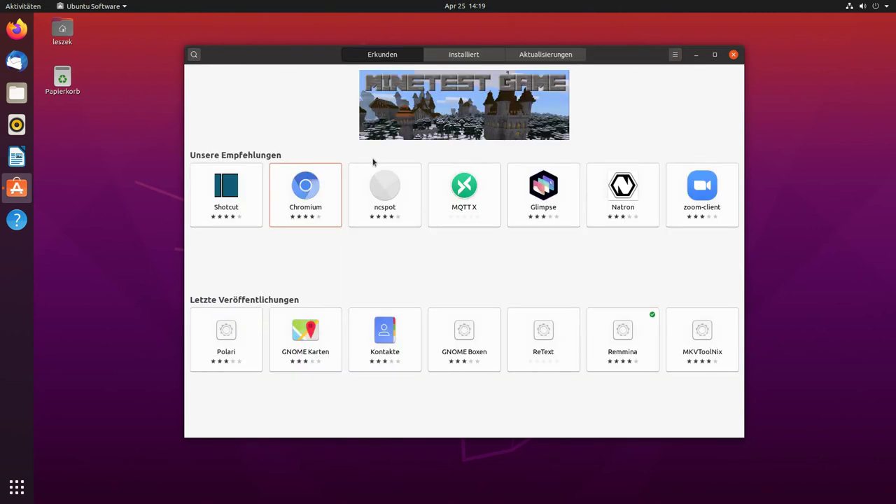
left_click(460, 56)
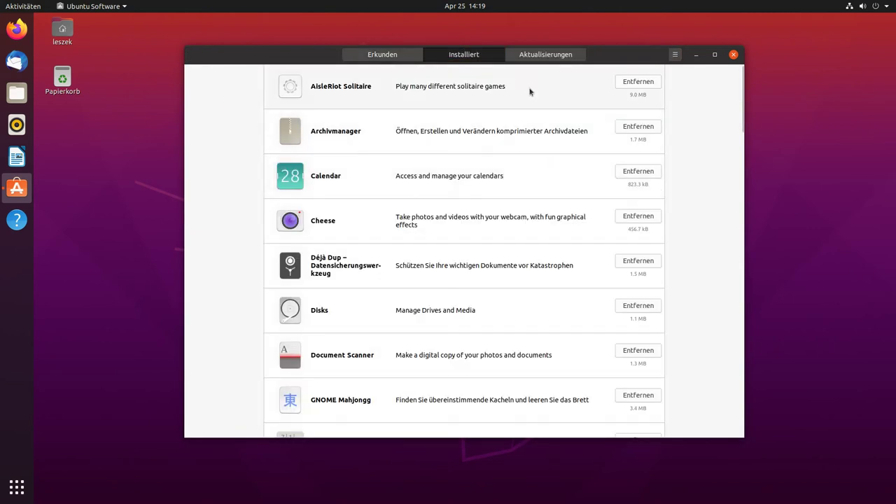
left_click(545, 55)
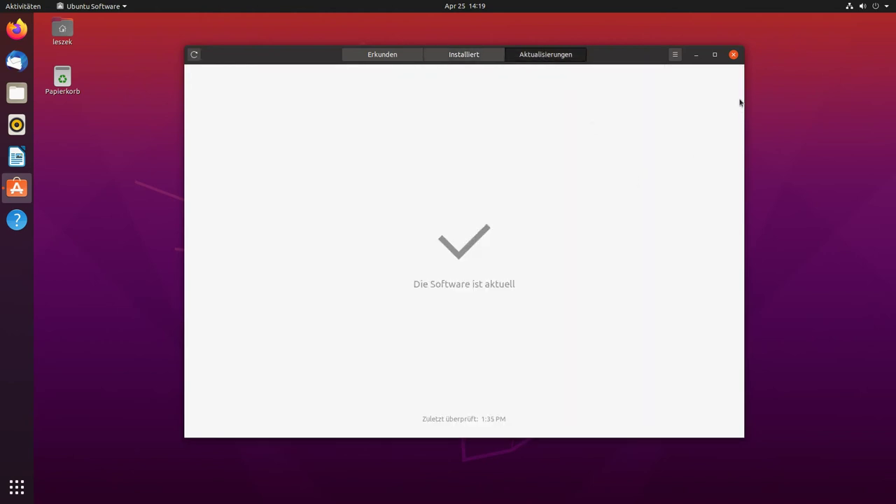
left_click(733, 54)
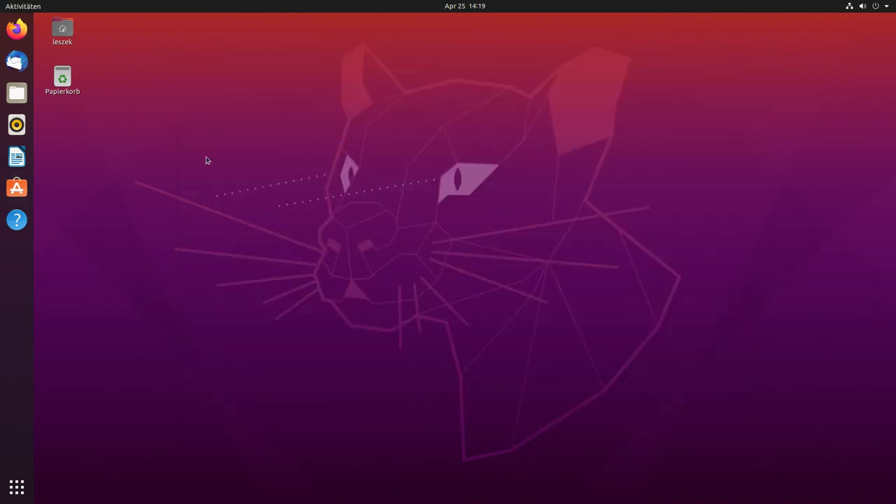
Step: View the start page of the Ubuntu desktop guide and close it
left_click(17, 220)
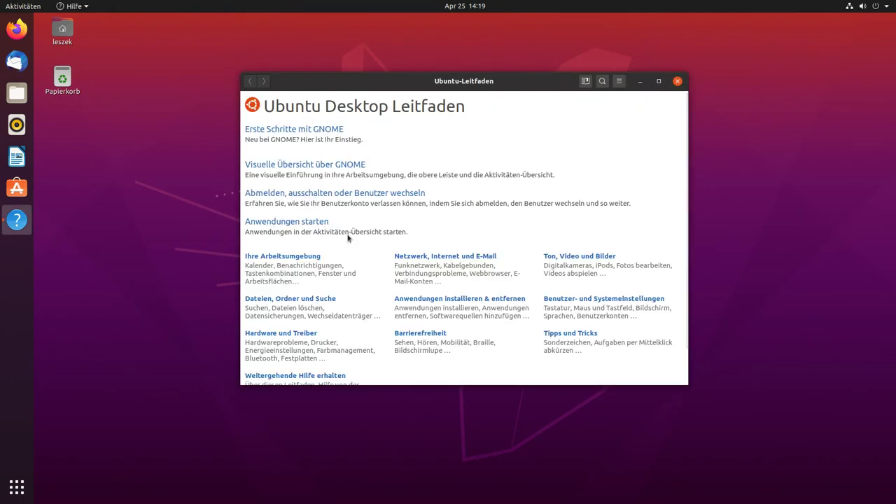
left_click(677, 81)
Step: Show all applications in the overview and look through the contents of the Hilfsprogramme folder
left_click(20, 483)
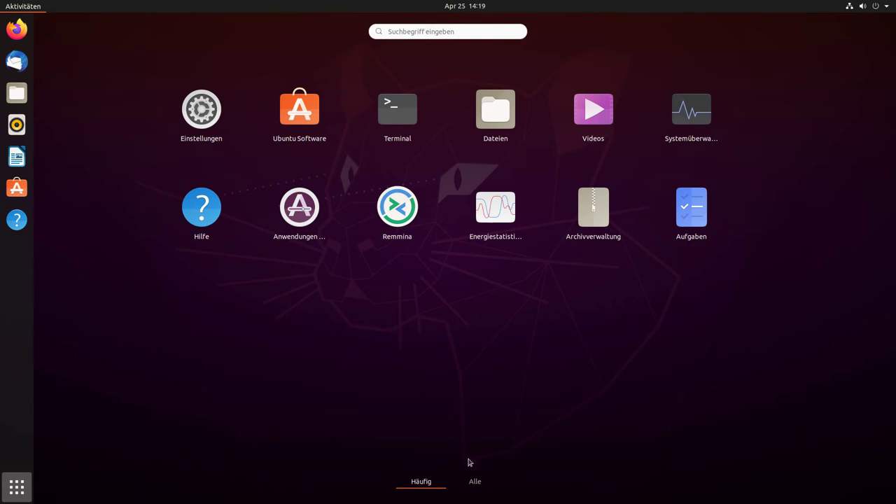
left_click(475, 483)
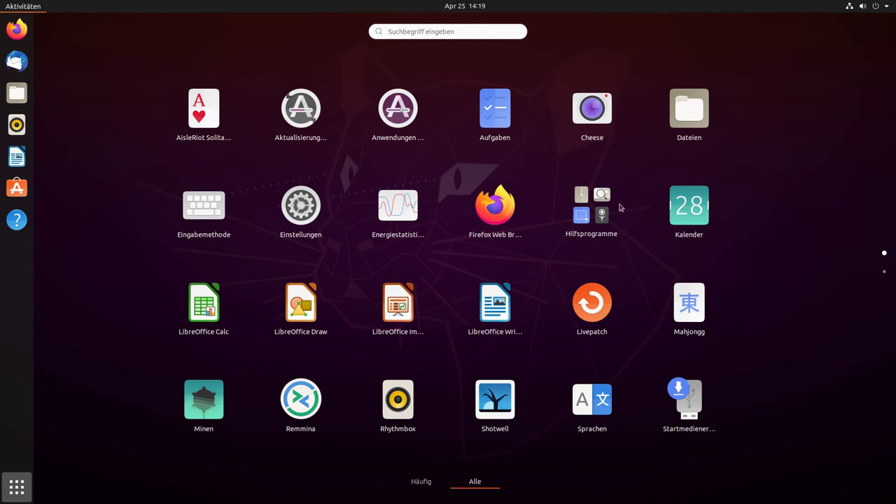
left_click(620, 205)
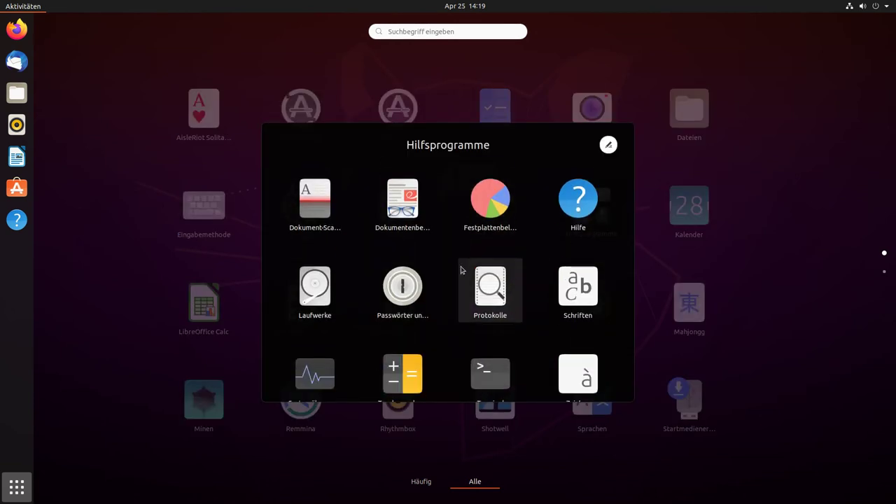
scroll(458, 281, "up", 1)
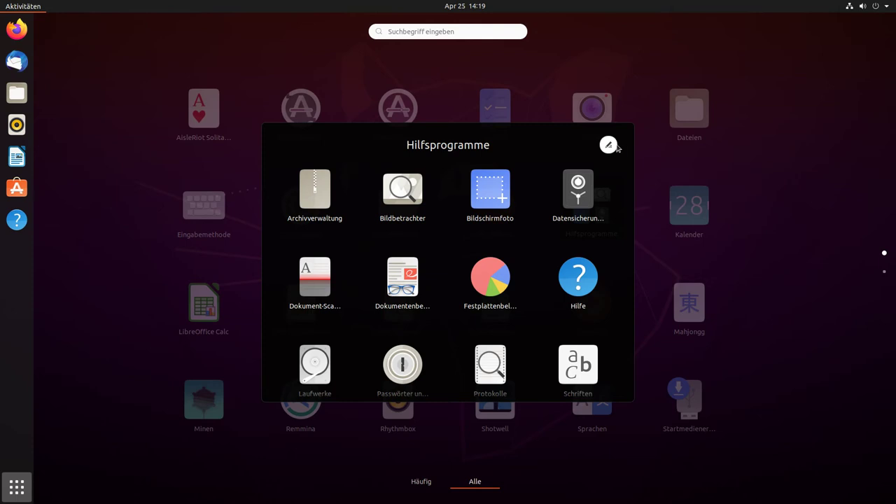
scroll(444, 275, "down", 1)
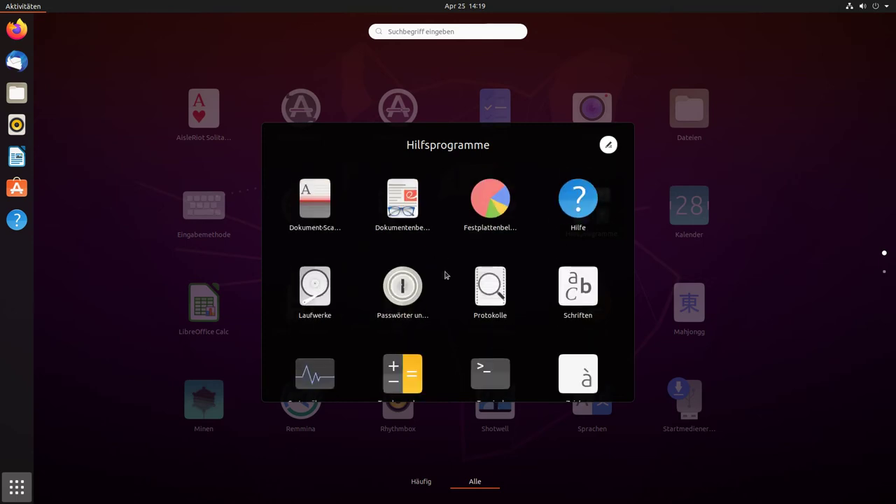
scroll(446, 273, "up", 1)
scroll(448, 261, "down", 1)
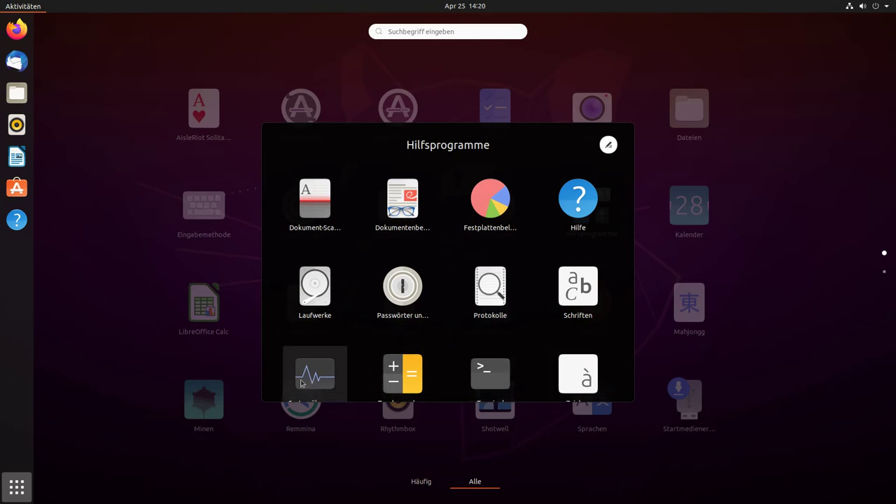
scroll(490, 280, "up", 3)
left_click(644, 155)
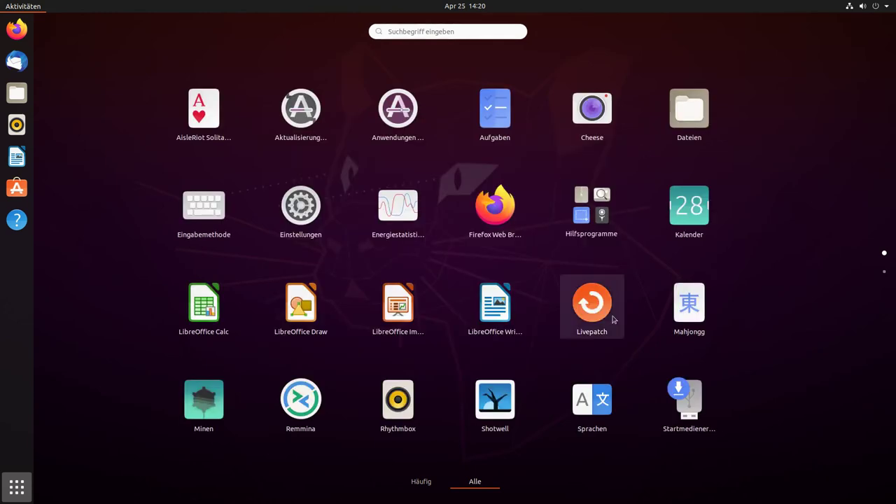
Step: Move the Kalender application into the Hilfsprogramme folder and look through the folder's contents
left_click_drag(689, 207, 596, 213)
left_click(596, 214)
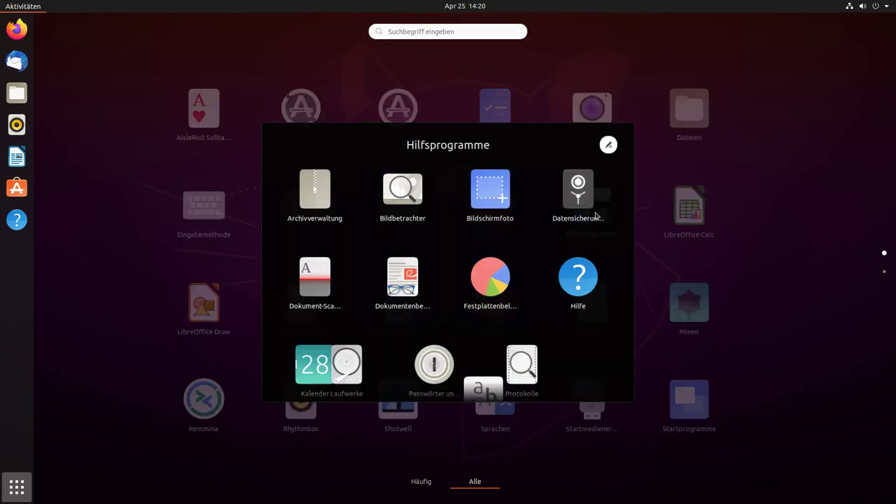
scroll(519, 266, "down", 2)
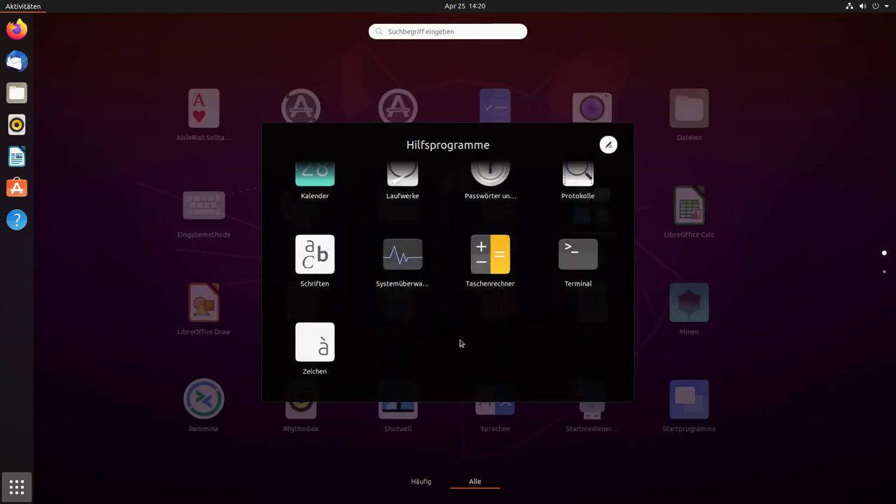
scroll(460, 343, "up", 2)
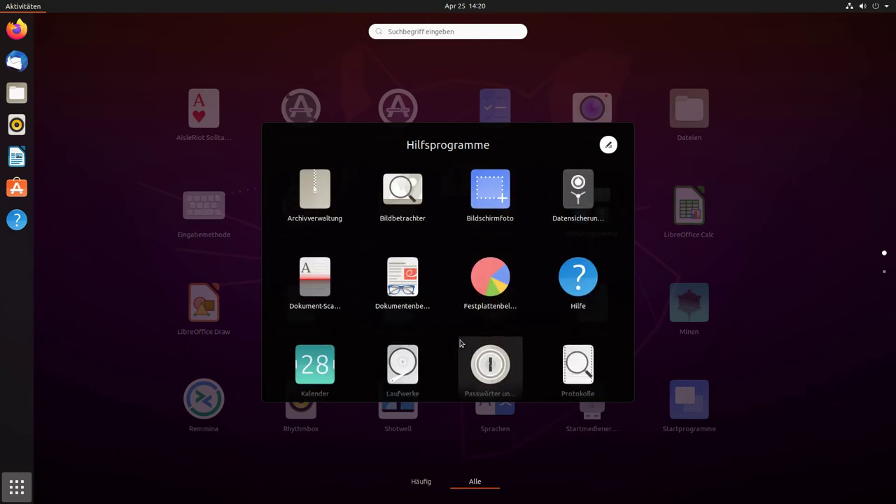
Step: Take Kalender back out of the Hilfsprogramme folder and check the remaining contents of the folder
left_click_drag(315, 364, 658, 213)
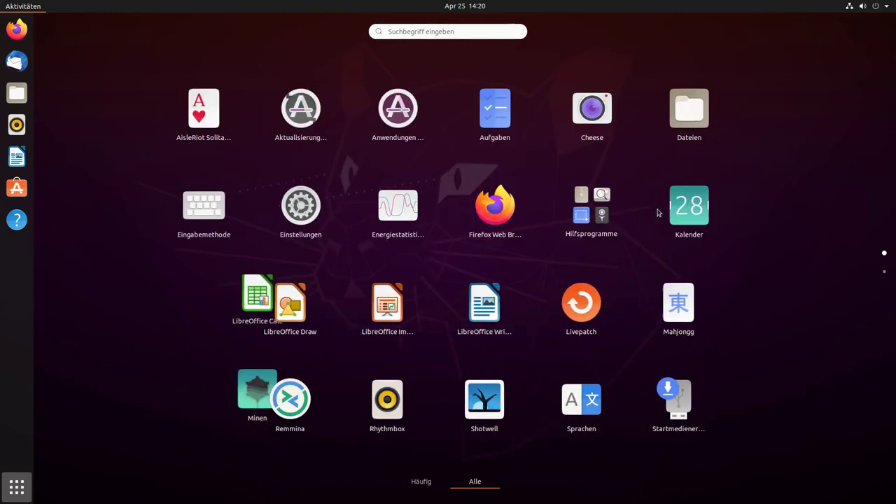
left_click(607, 205)
scroll(525, 284, "down", 2)
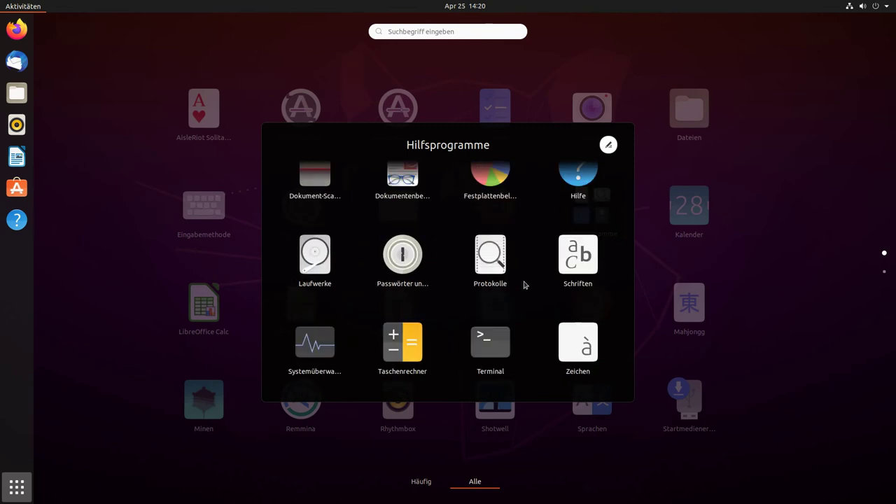
scroll(526, 322, "up", 1)
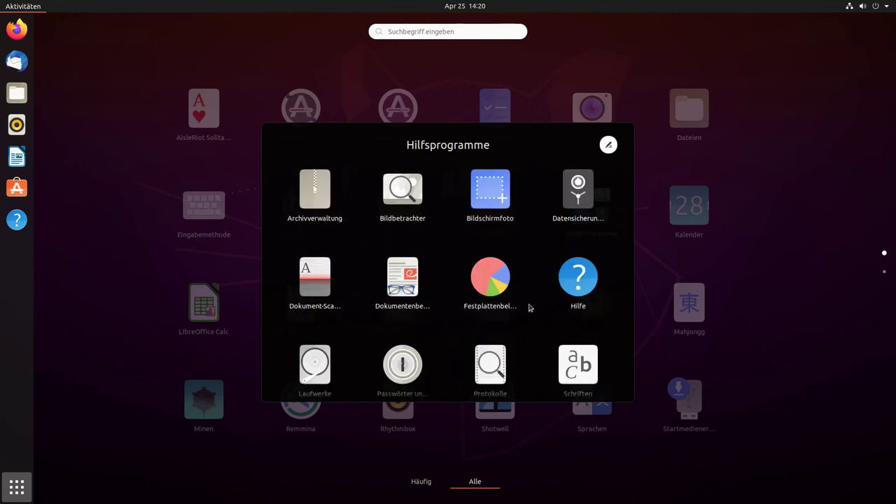
left_click(665, 255)
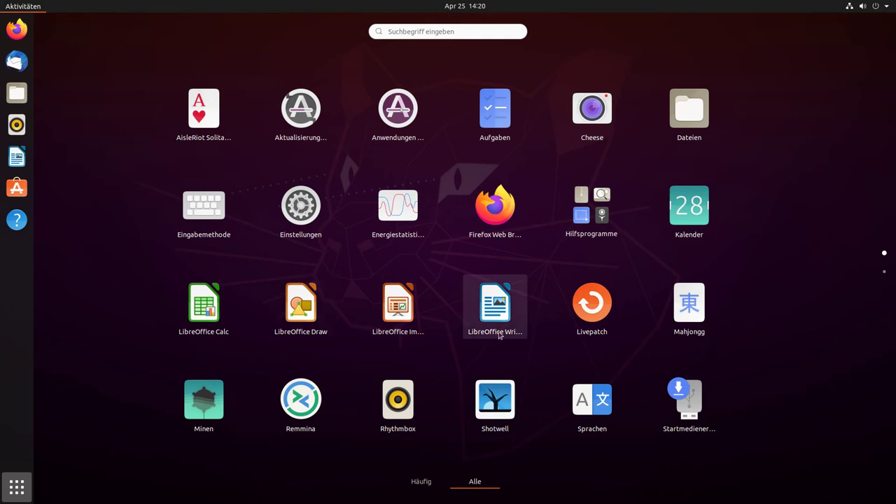
Step: Group LibreOffice Writer, Calc, Draw and Impress into a new application folder and check its contents
left_click_drag(502, 313, 203, 312)
mouse_move(313, 321)
left_mouse_down()
mouse_move(337, 316)
mouse_move(324, 315)
mouse_move(598, 105)
left_mouse_up()
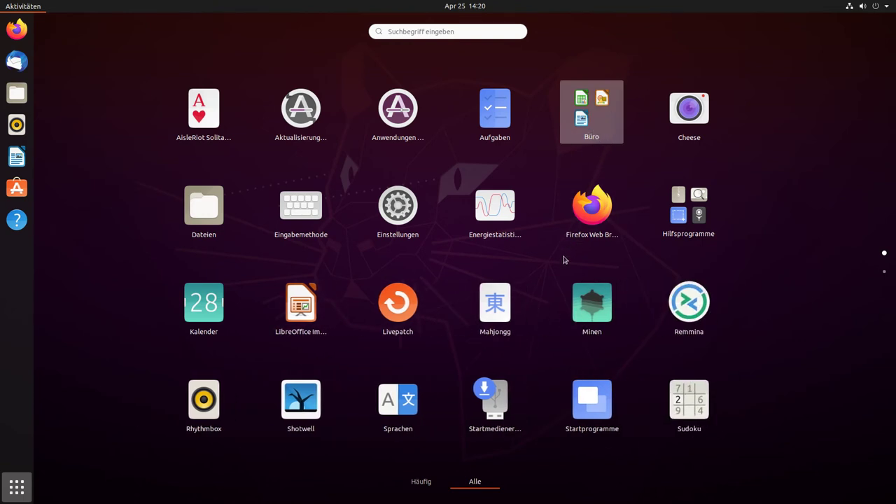
left_click_drag(294, 305, 585, 130)
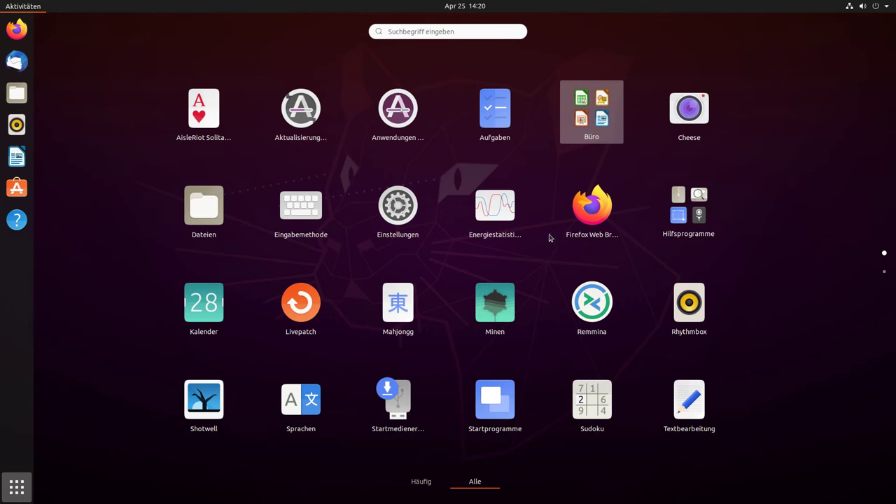
left_click(588, 115)
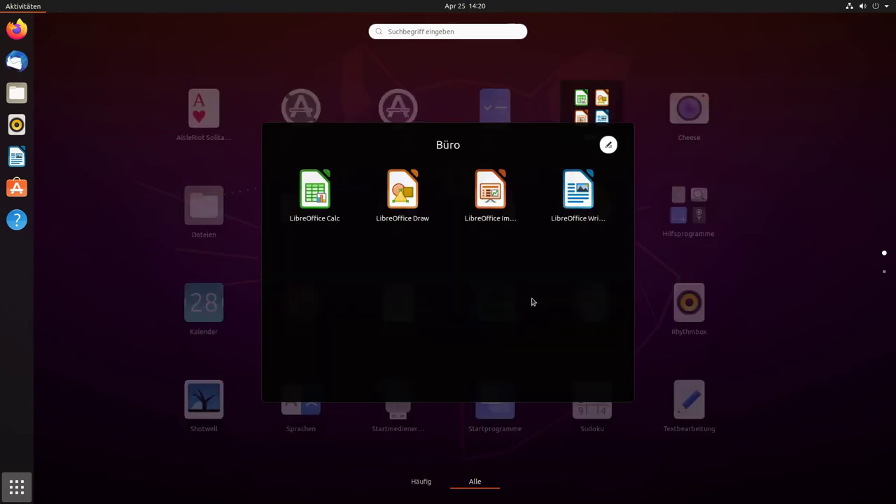
left_click(693, 259)
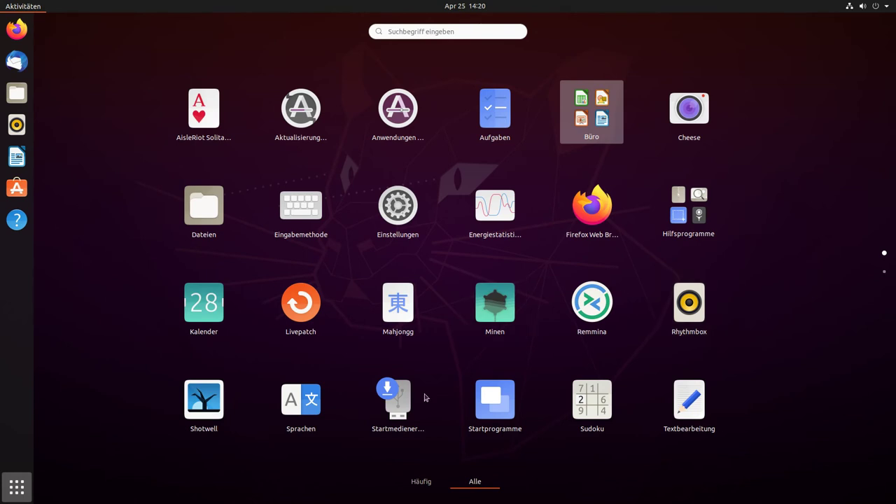
Step: Launch Textbearbeitung, view its version information and close the editor
left_click(677, 401)
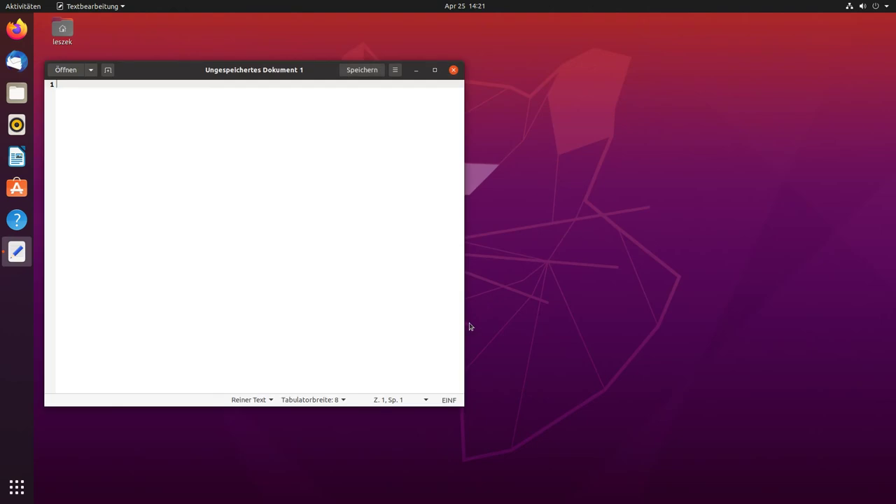
left_click(118, 9)
left_click(118, 9)
left_click(395, 71)
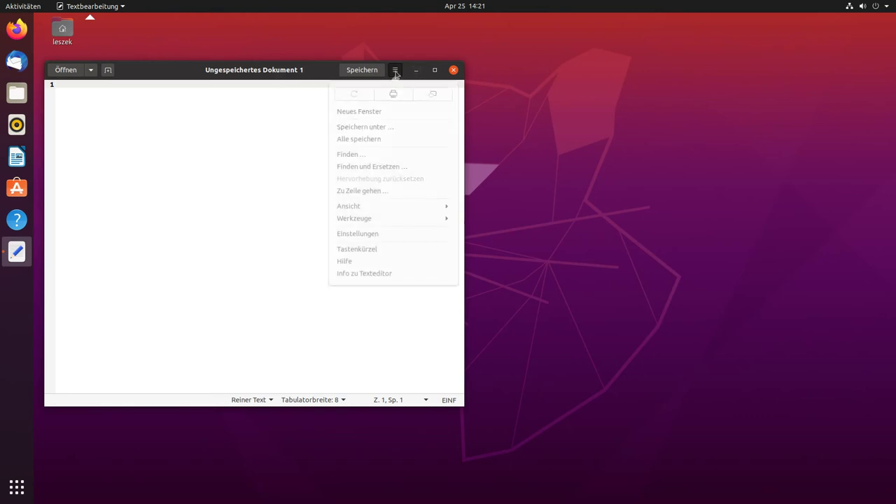
left_click(382, 278)
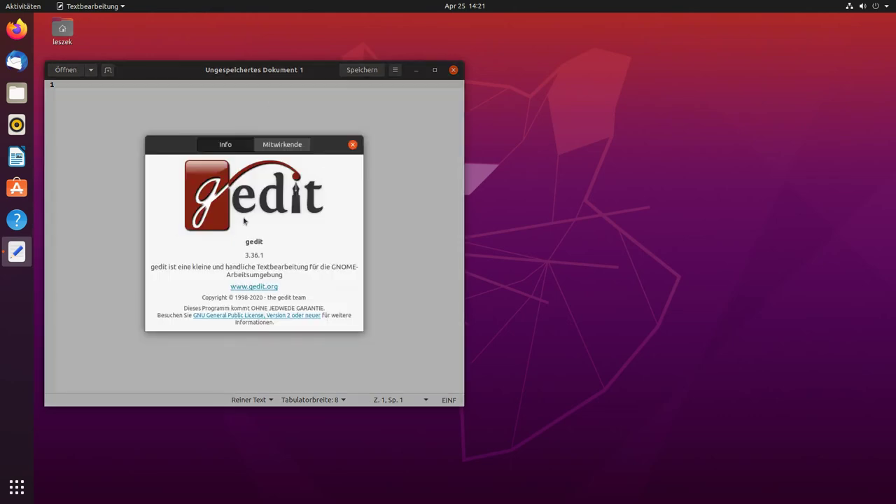
left_click(352, 144)
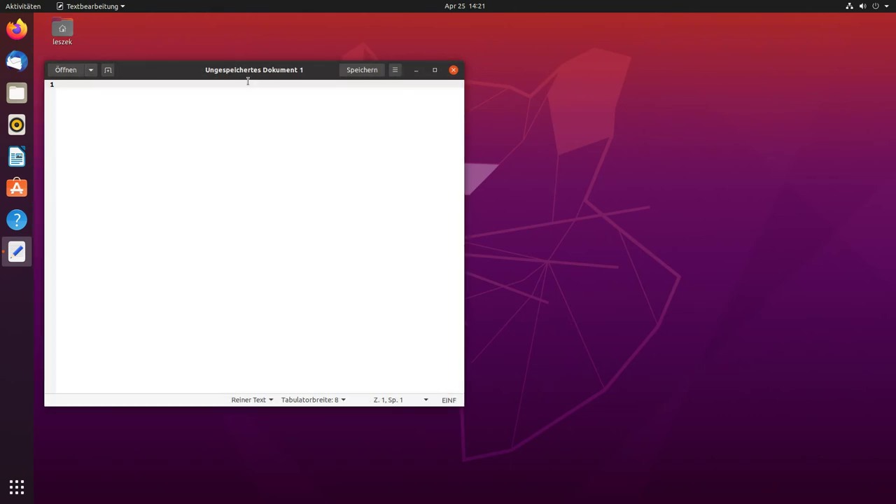
left_click(453, 70)
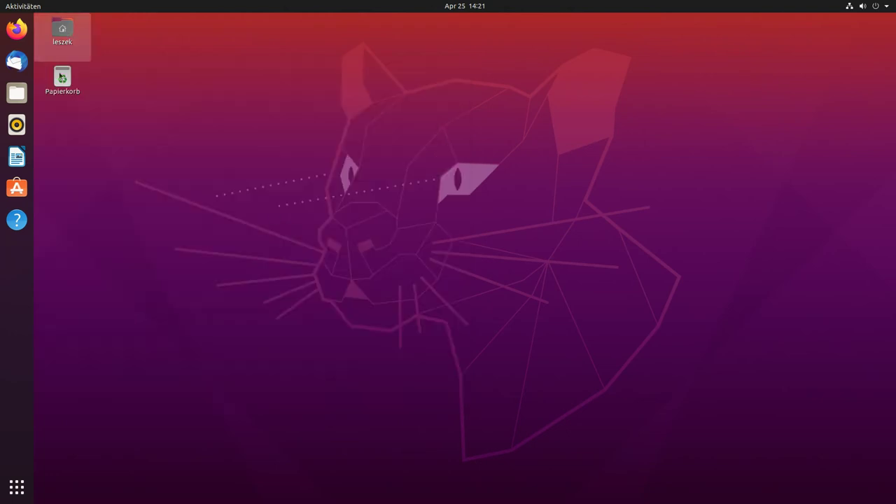
Step: Launch Livepatch from the application overview, view its settings and close the window
left_click(17, 487)
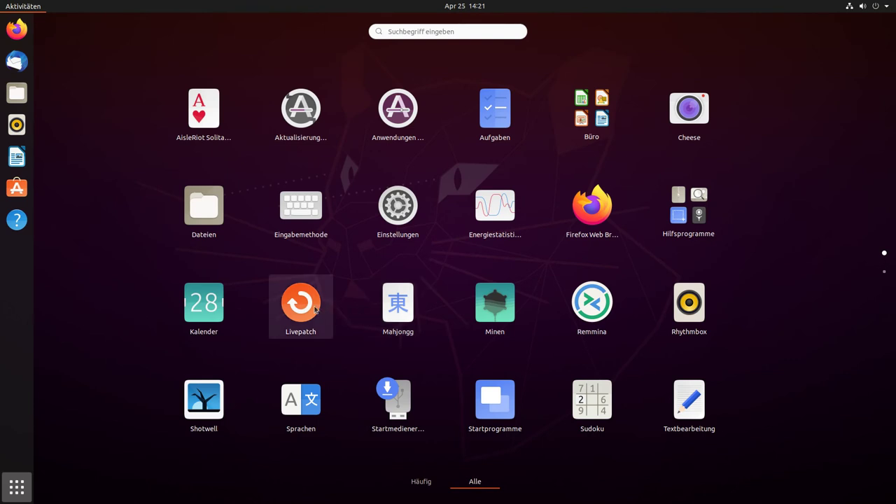
left_click(315, 310)
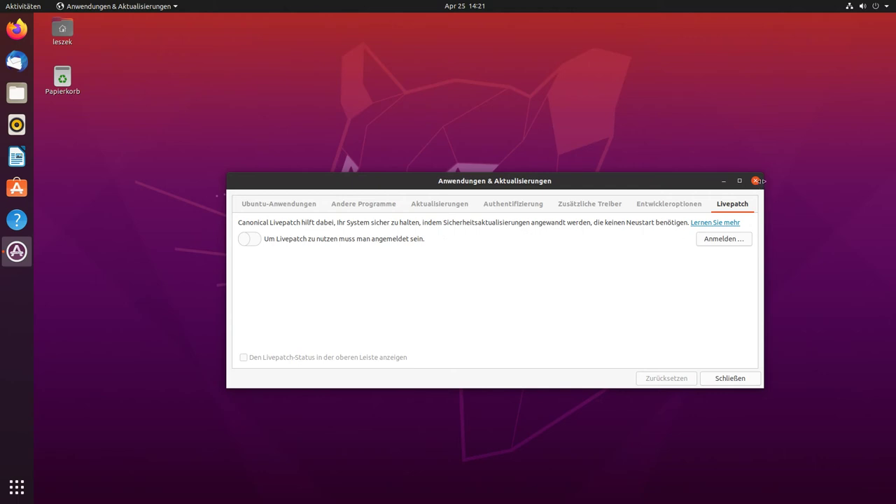
left_click(755, 181)
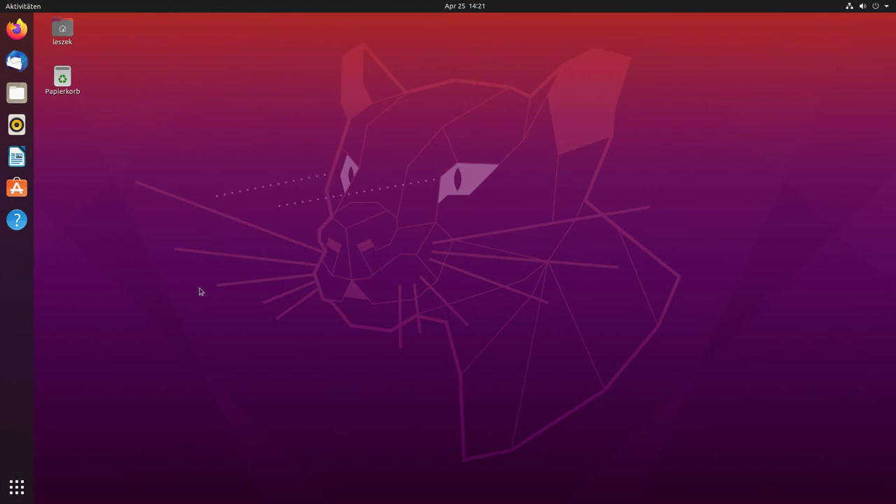
Step: Open a terminal window, move it lower on the desktop and enlarge it
key("ctrl+alt+t")
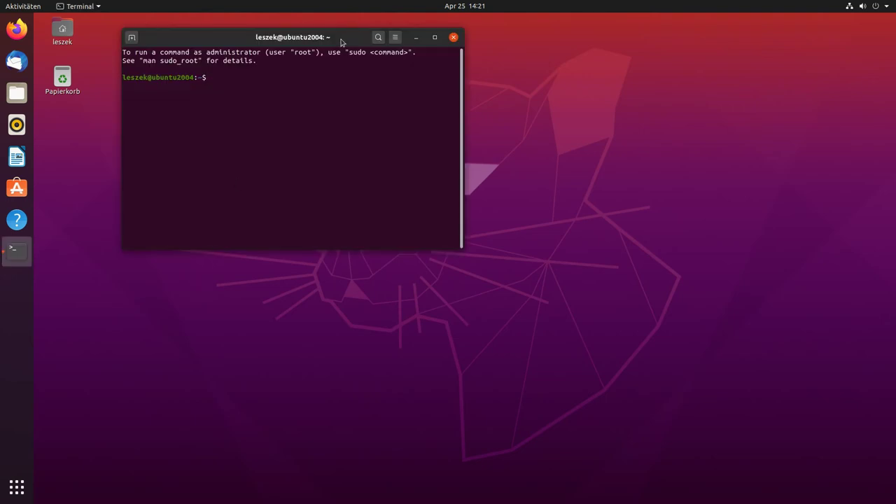
left_click_drag(335, 40, 346, 130)
left_click_drag(476, 341, 613, 383)
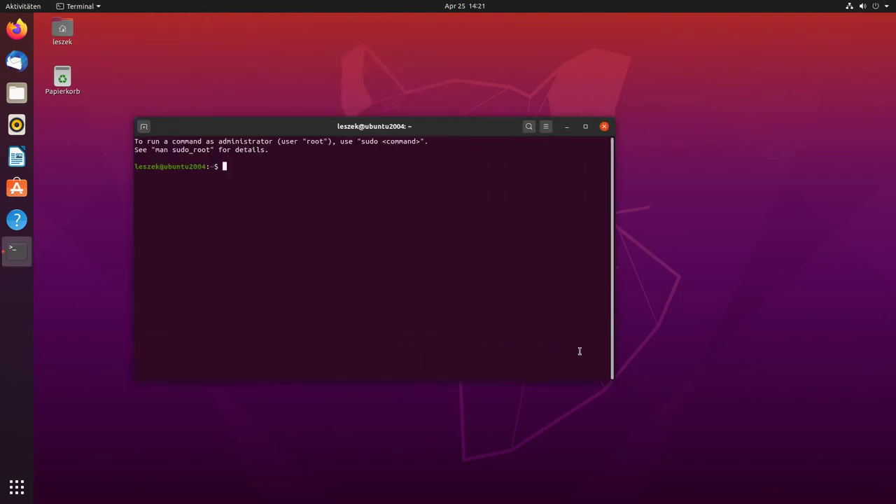
Step: List the boot directory with "ls -lh /boot/" and highlight the size, date and name of initrd.img-5.4.0-26-generic
type("ls -lh /boot/")
key("Return")
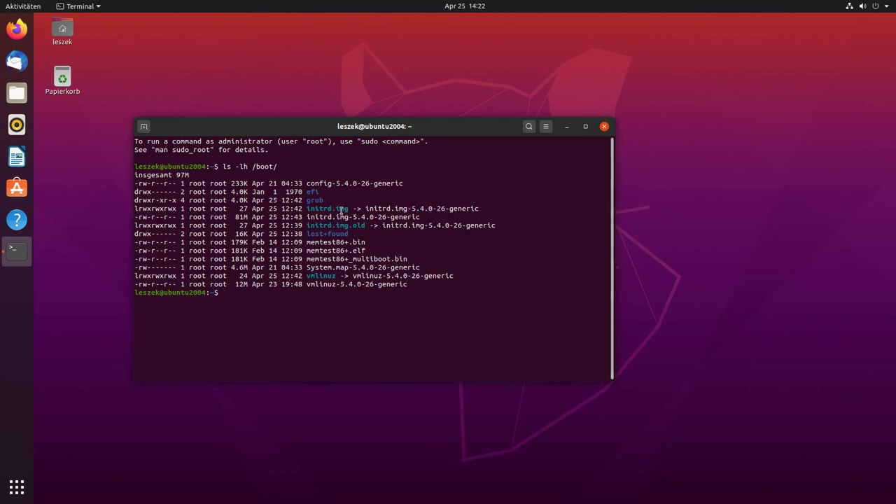
left_click_drag(235, 217, 421, 217)
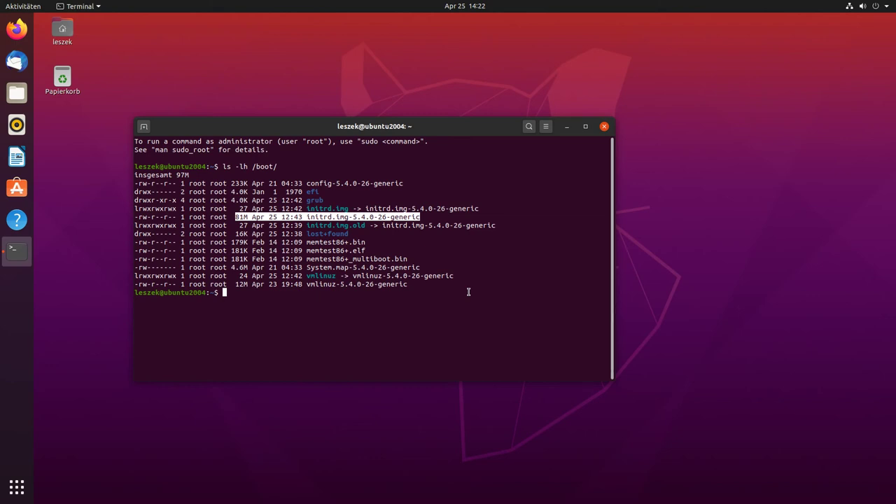
Step: Search the application overview for "monit" and launch Systemüberwachung to view CPU, memory and network usage
left_click(15, 490)
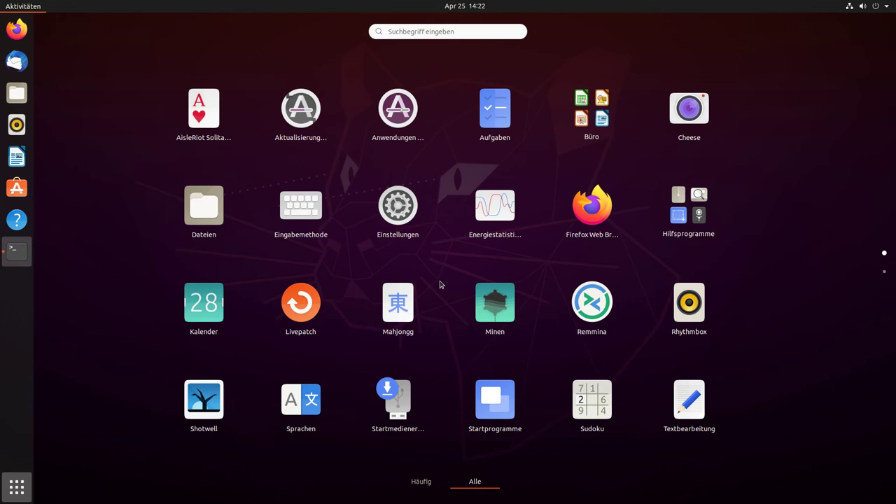
type("monit")
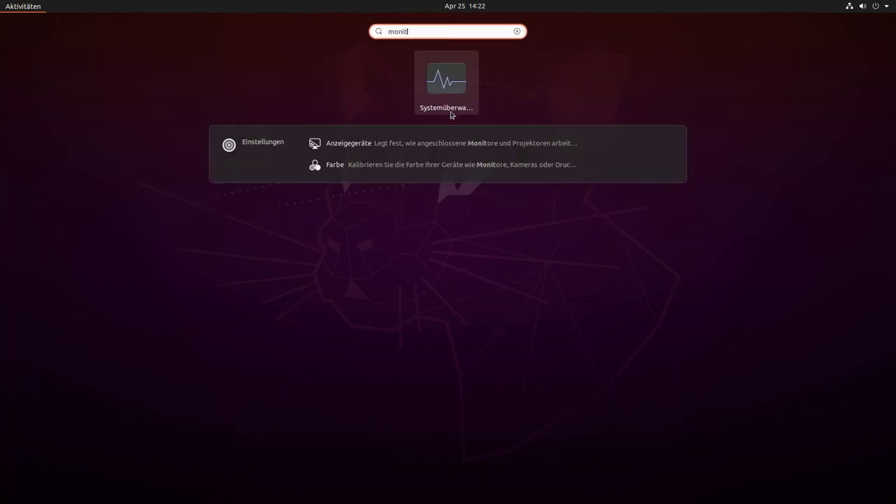
left_click(451, 112)
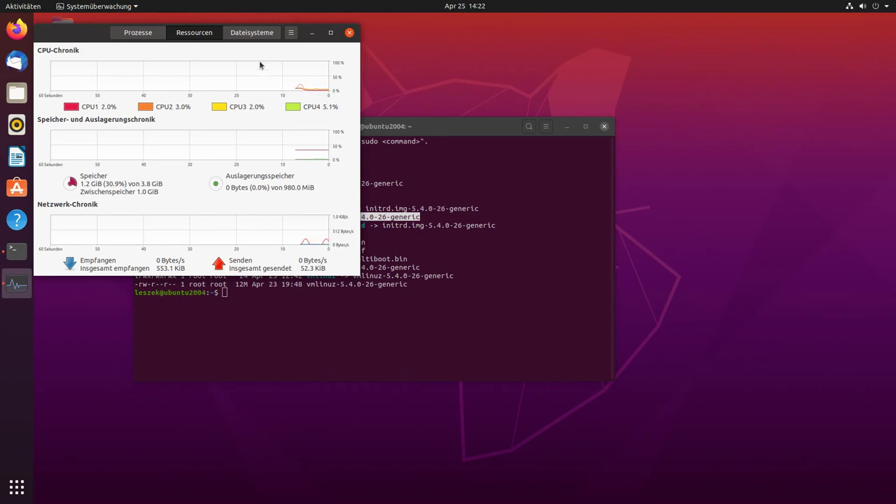
Step: Examine the mounted file systems in Systemüberwachung with the window enlarged and moved toward the desktop's middle, and close it
left_click(251, 32)
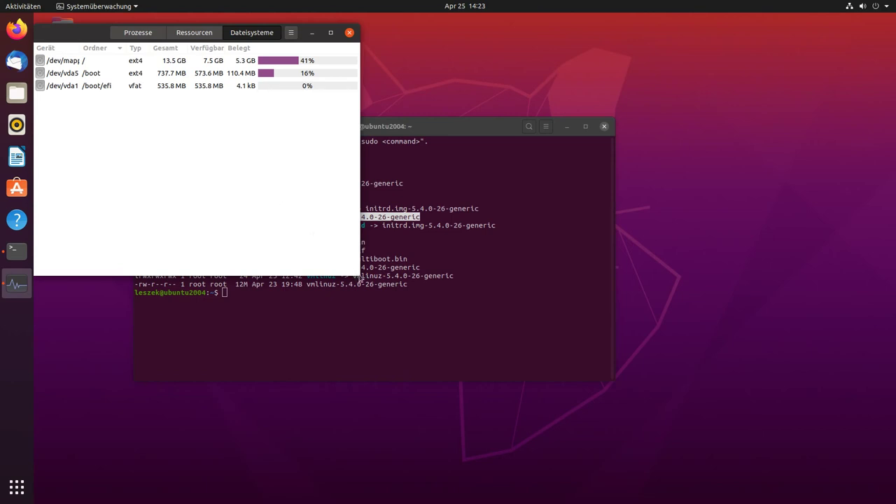
left_click_drag(361, 278, 563, 331)
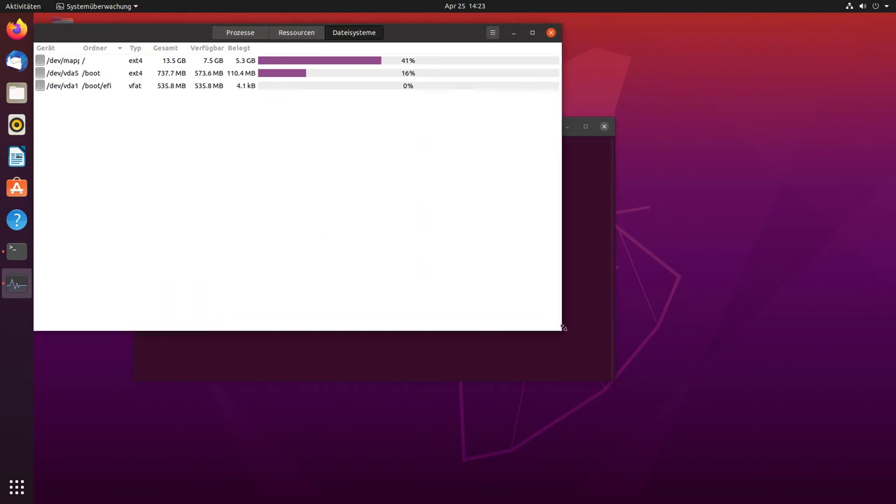
left_click_drag(426, 36, 475, 86)
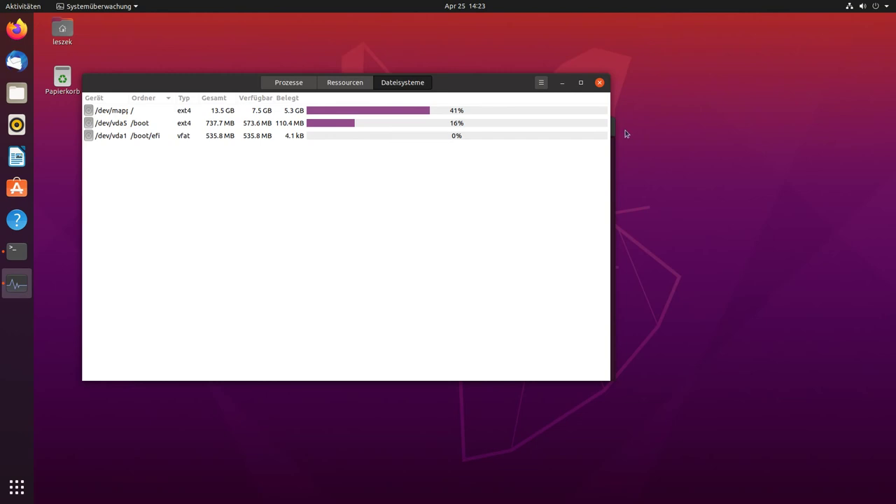
left_click(600, 82)
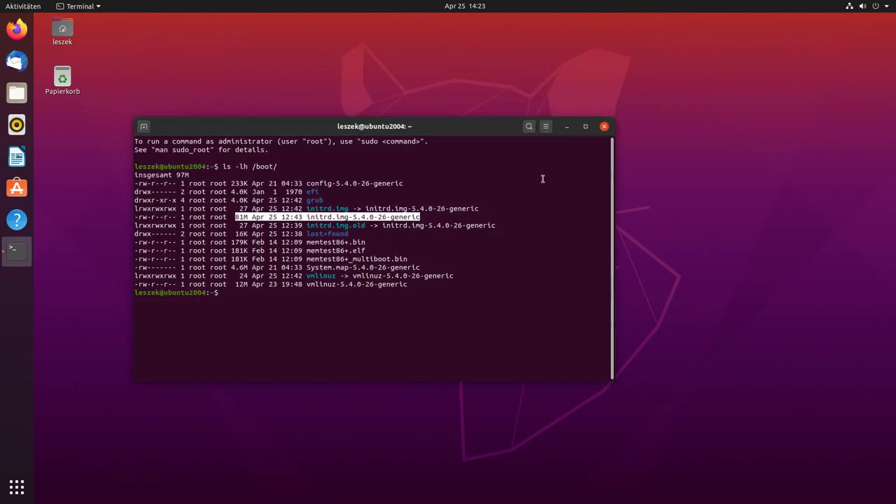
Step: Open the personal folder from the desktop, view its contents and close the file manager
double_click(67, 39)
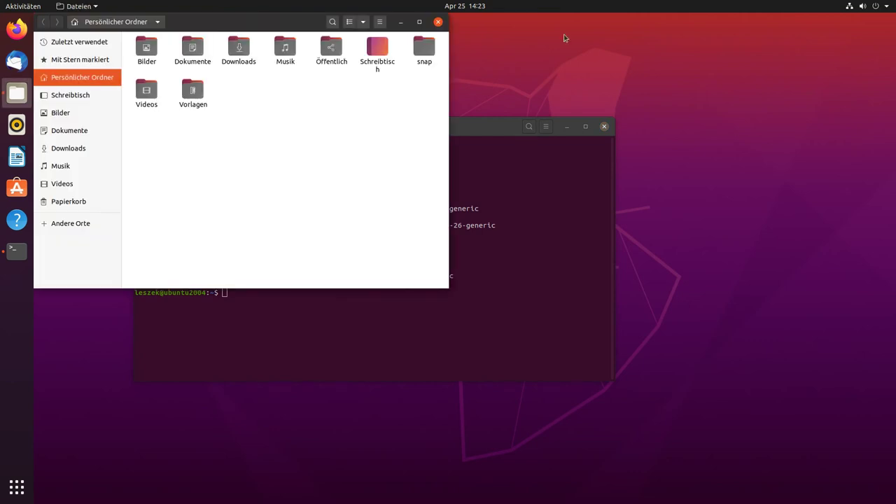
left_click(438, 23)
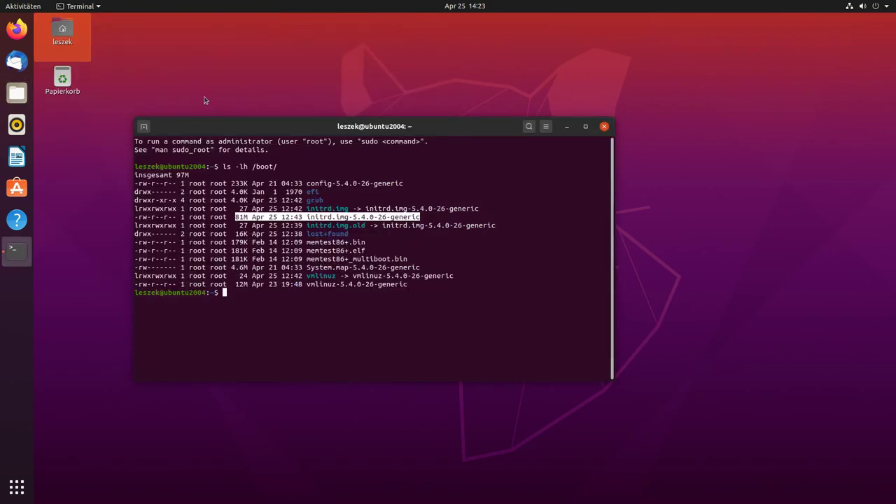
Step: Open the system settings from the desktop, look through the Anwendungen list and view the Shotwell Photo Manager settings
right_click(130, 72)
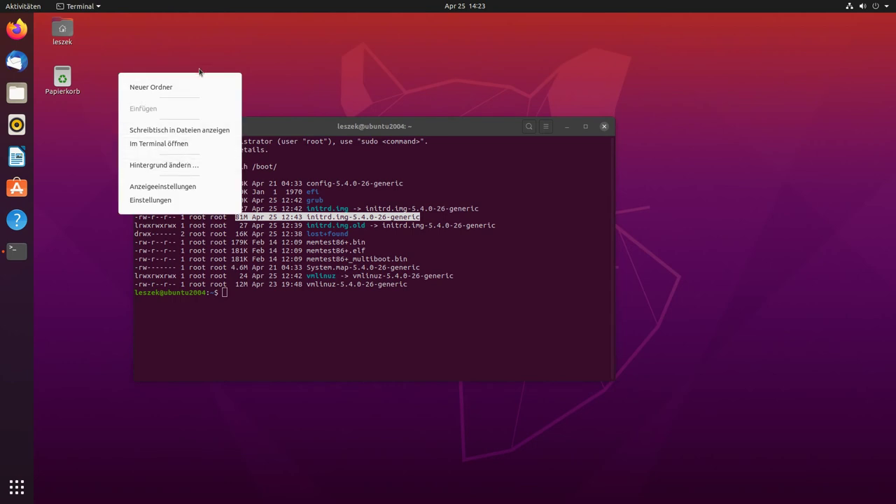
left_click(189, 201)
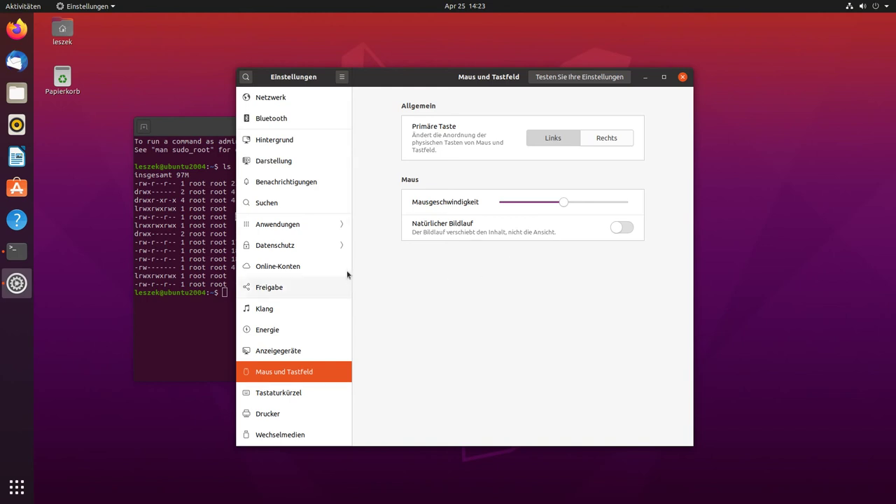
left_click(318, 224)
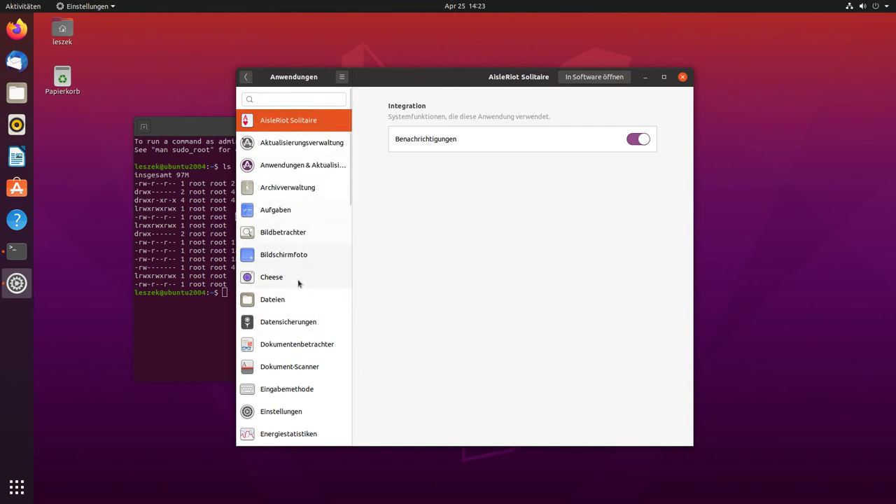
scroll(298, 283, "down", 5)
scroll(302, 285, "down", 5)
scroll(302, 285, "down", 9)
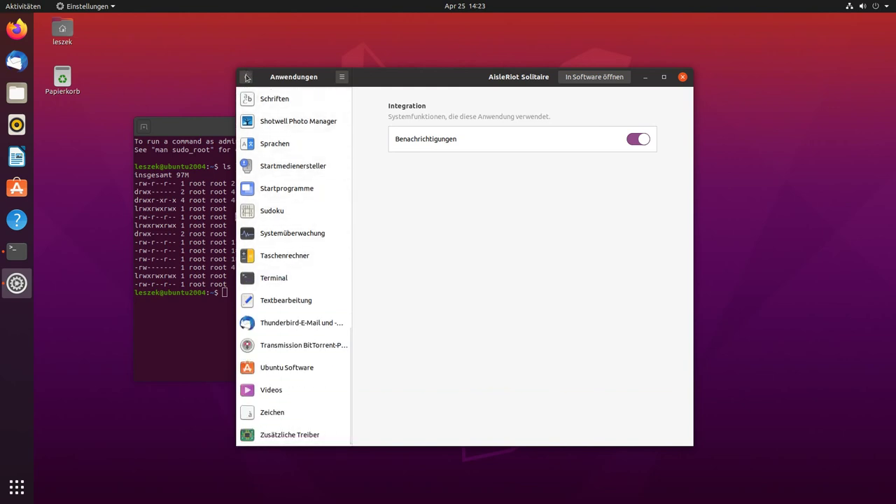
left_click(301, 122)
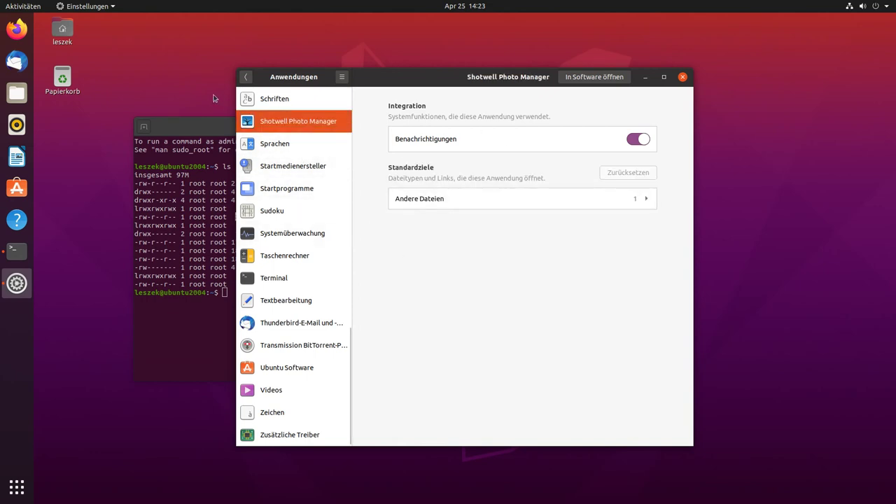
left_click(246, 77)
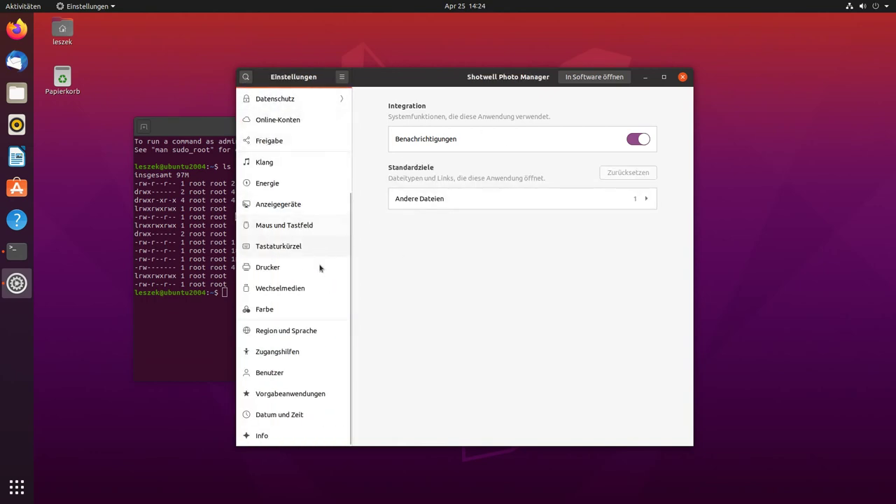
Step: Examine the account providers under Online-Konten and open the Nextcloud account form, cancelling it without entering data
scroll(315, 293, "up", 5)
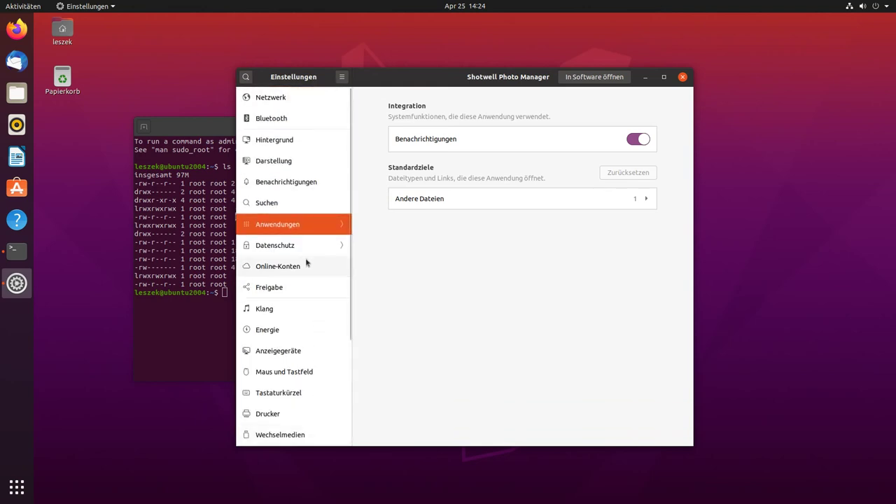
left_click(308, 266)
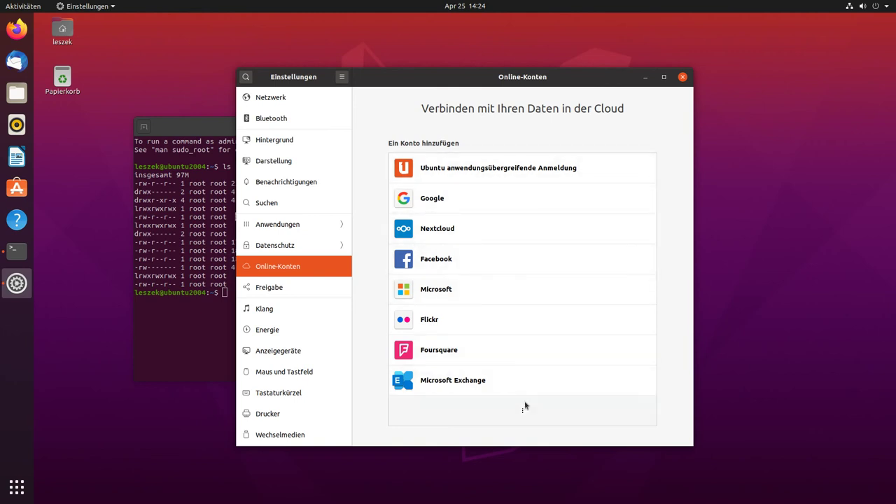
left_click(520, 418)
scroll(654, 284, "down", 1)
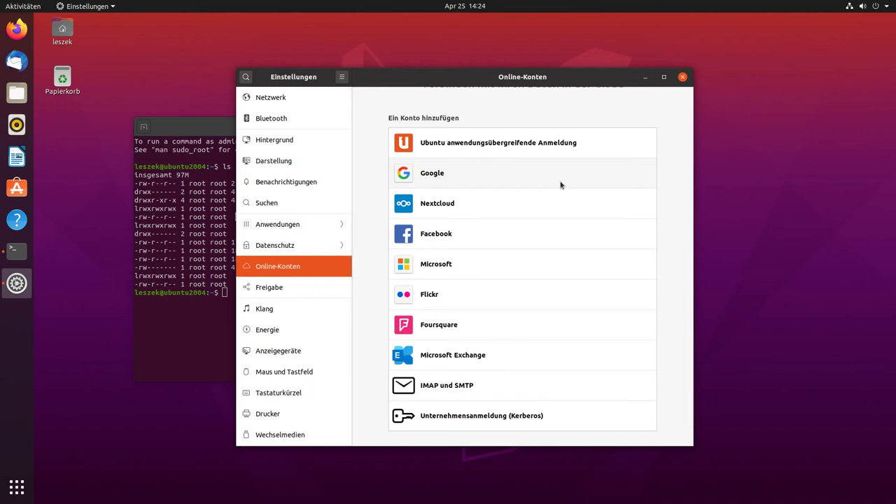
left_click(535, 210)
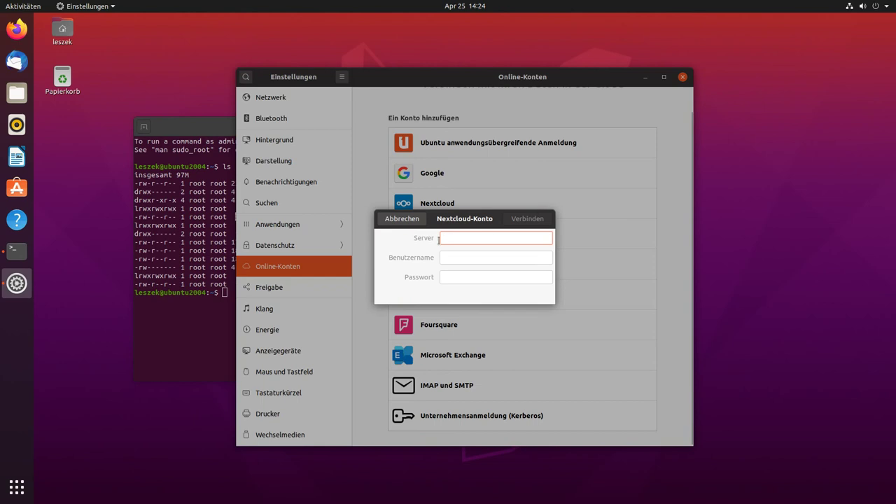
left_click(402, 219)
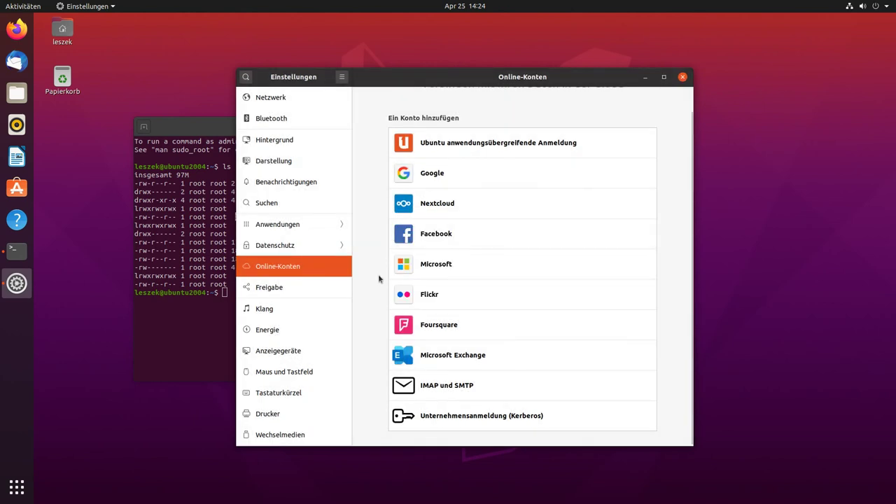
Step: View the Klang settings and test the front left and front right speakers of the Line-Ausgang output
left_click(337, 309)
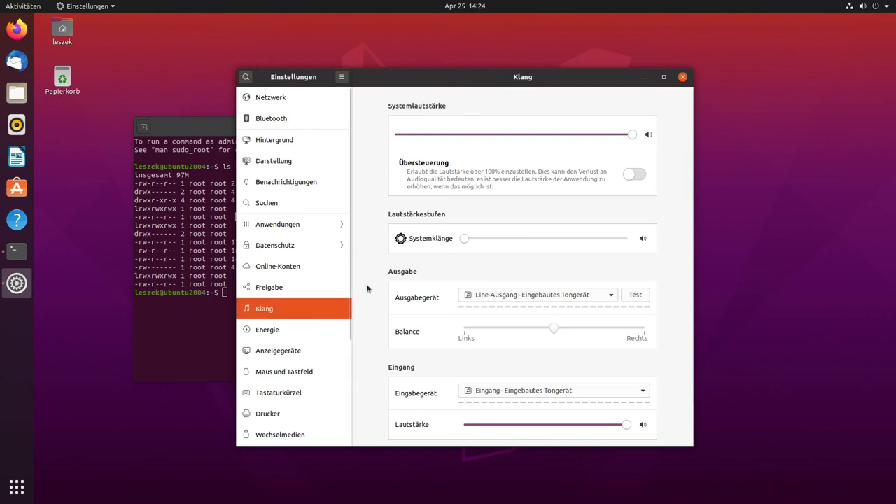
scroll(369, 306, "down", 2)
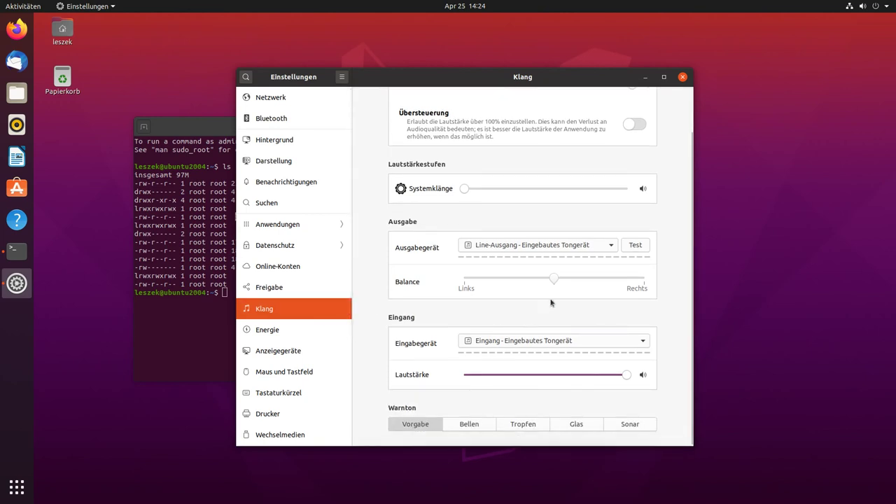
left_click(634, 247)
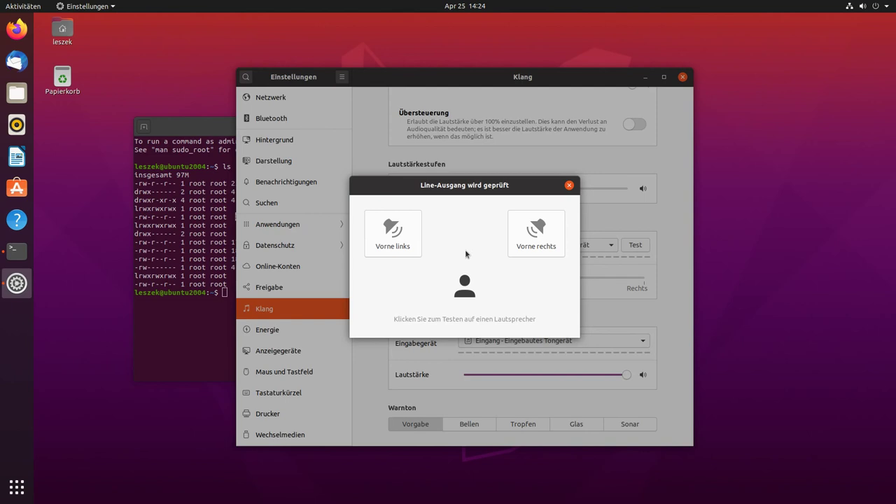
left_click(569, 186)
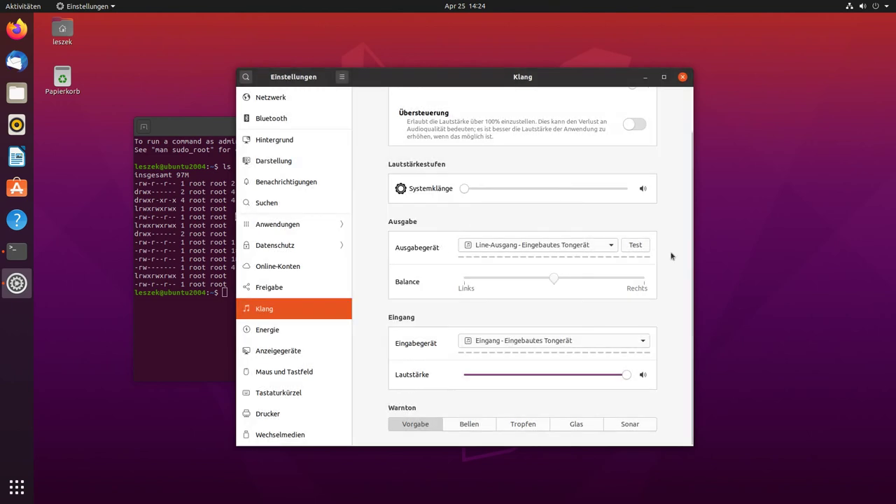
left_click(639, 250)
left_click(410, 216)
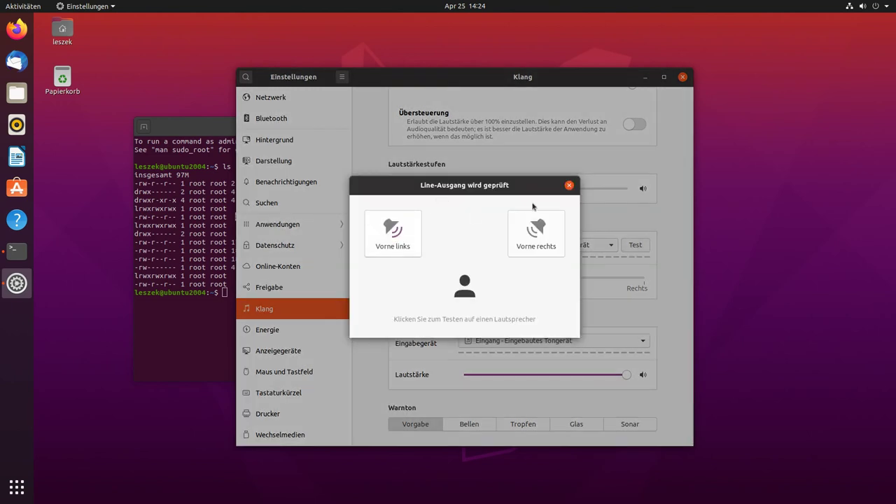
left_click(540, 235)
left_click(570, 186)
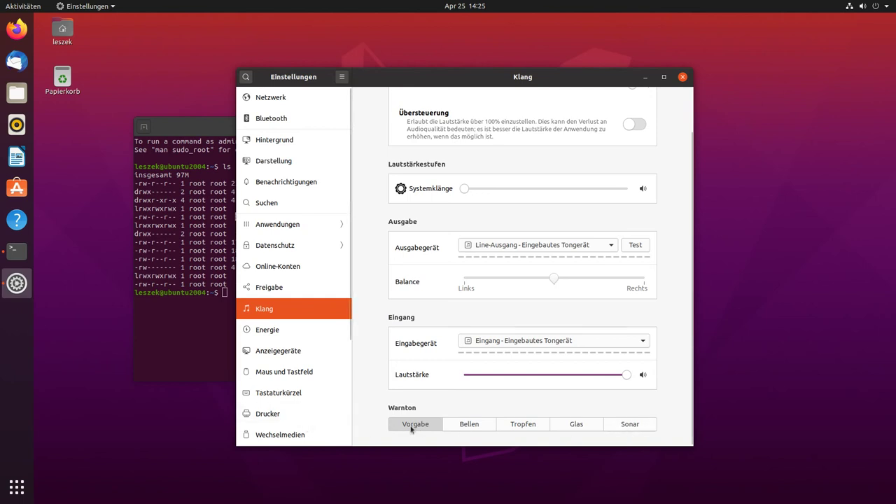
Step: Try the alert sounds Bellen, Tropfen, Glas and Sonar, and return the Warnton to Vorgabe
left_click(476, 425)
left_click(516, 426)
left_click(575, 425)
left_click(628, 427)
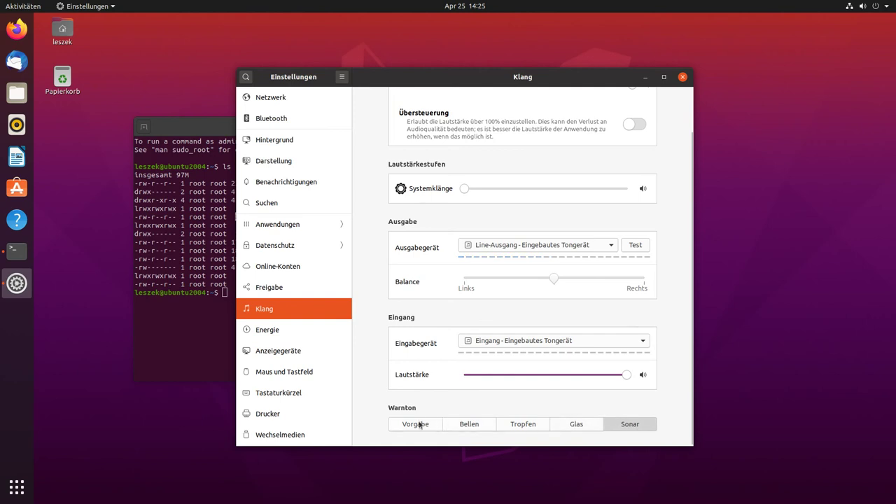
left_click(420, 424)
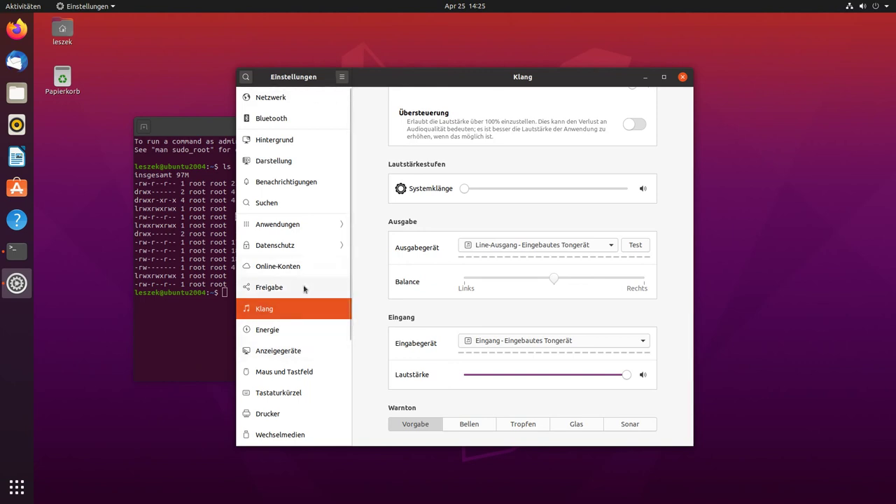
Step: Close the settings and terminal windows to leave an empty desktop
left_click(683, 76)
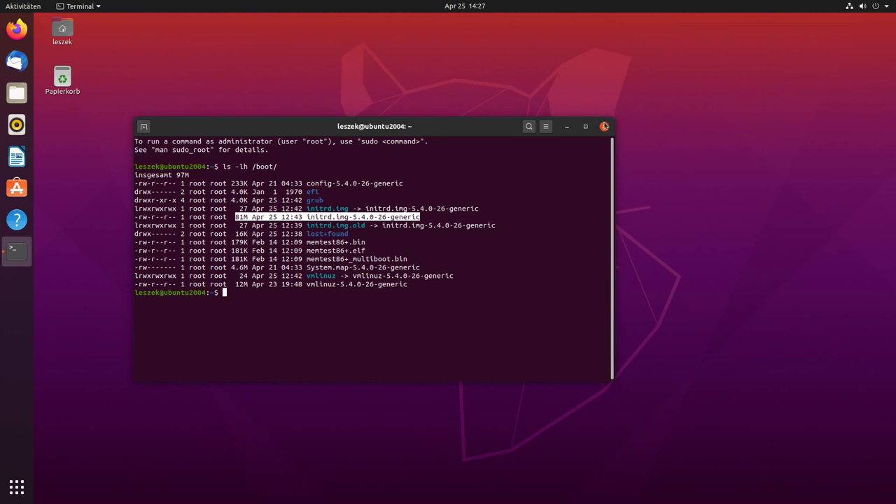
left_click(604, 126)
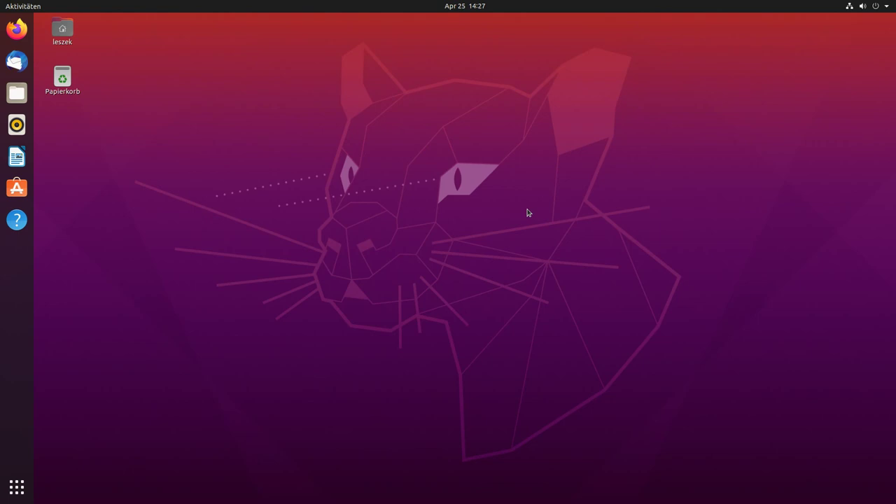